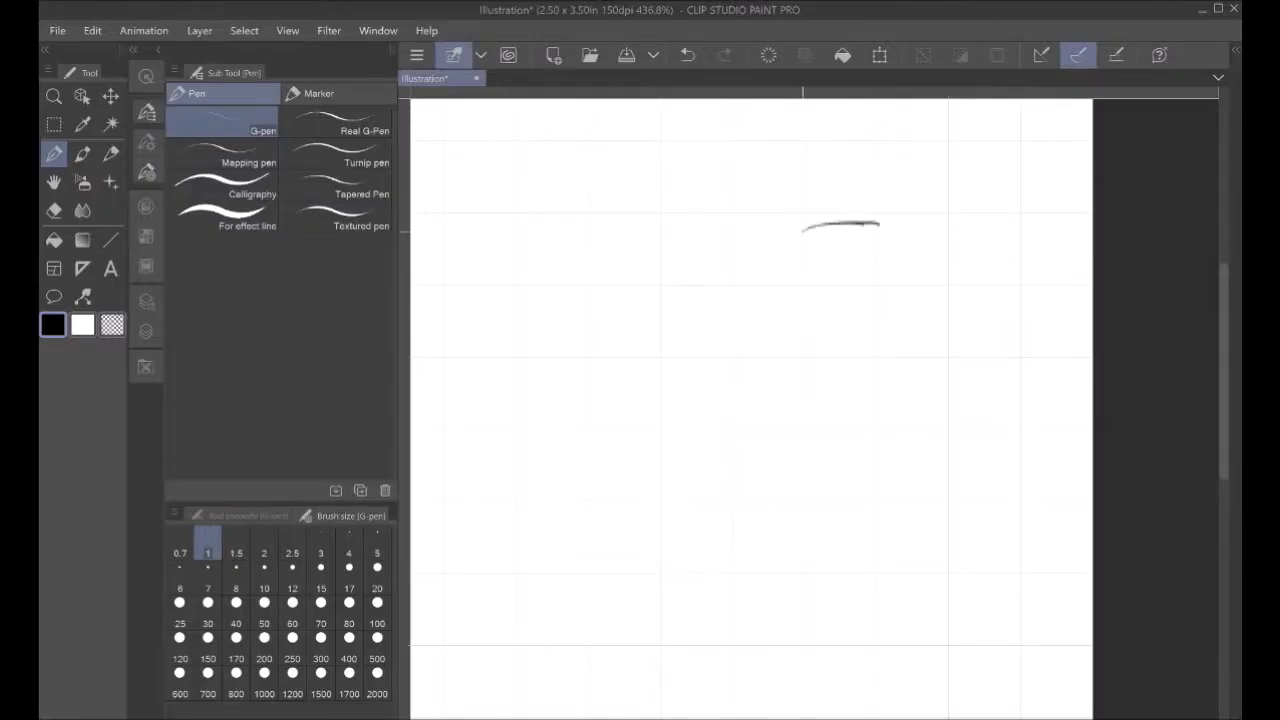
# Step: Sketch the bird's body outline in side view with the G-pen at size 1, covering back, pointed tail, belly, breast and rounded head
pyautogui.moveTo(784, 236); pyautogui.dragTo(730, 320)
pyautogui.moveTo(772, 258)
pyautogui.mouseDown()
pyautogui.moveTo(676, 354)
pyautogui.moveTo(560, 374)
pyautogui.mouseUp()
pyautogui.moveTo(636, 351)
pyautogui.mouseDown()
pyautogui.moveTo(508, 401)
pyautogui.moveTo(633, 314)
pyautogui.moveTo(593, 335)
pyautogui.mouseUp()
pyautogui.press('space')
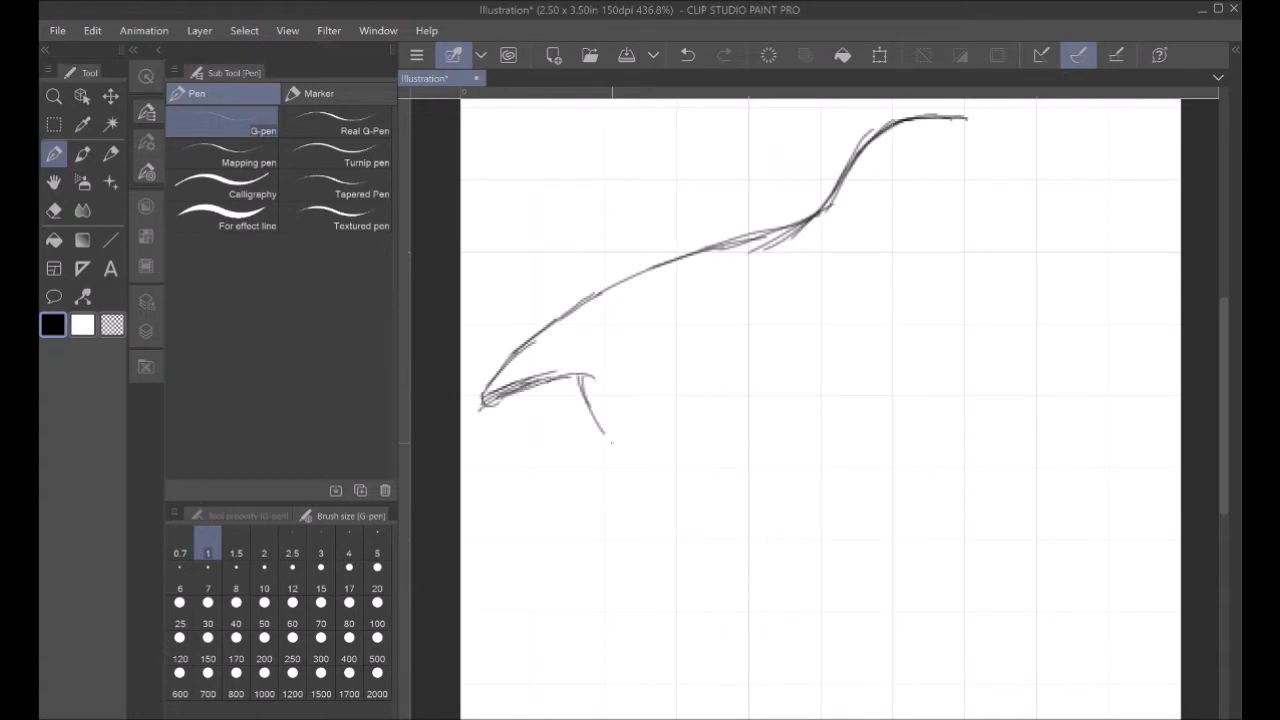
pyautogui.moveTo(604, 433)
pyautogui.mouseDown()
pyautogui.moveTo(627, 455)
pyautogui.moveTo(714, 485)
pyautogui.moveTo(869, 494)
pyautogui.moveTo(926, 463)
pyautogui.moveTo(978, 403)
pyautogui.mouseUp()
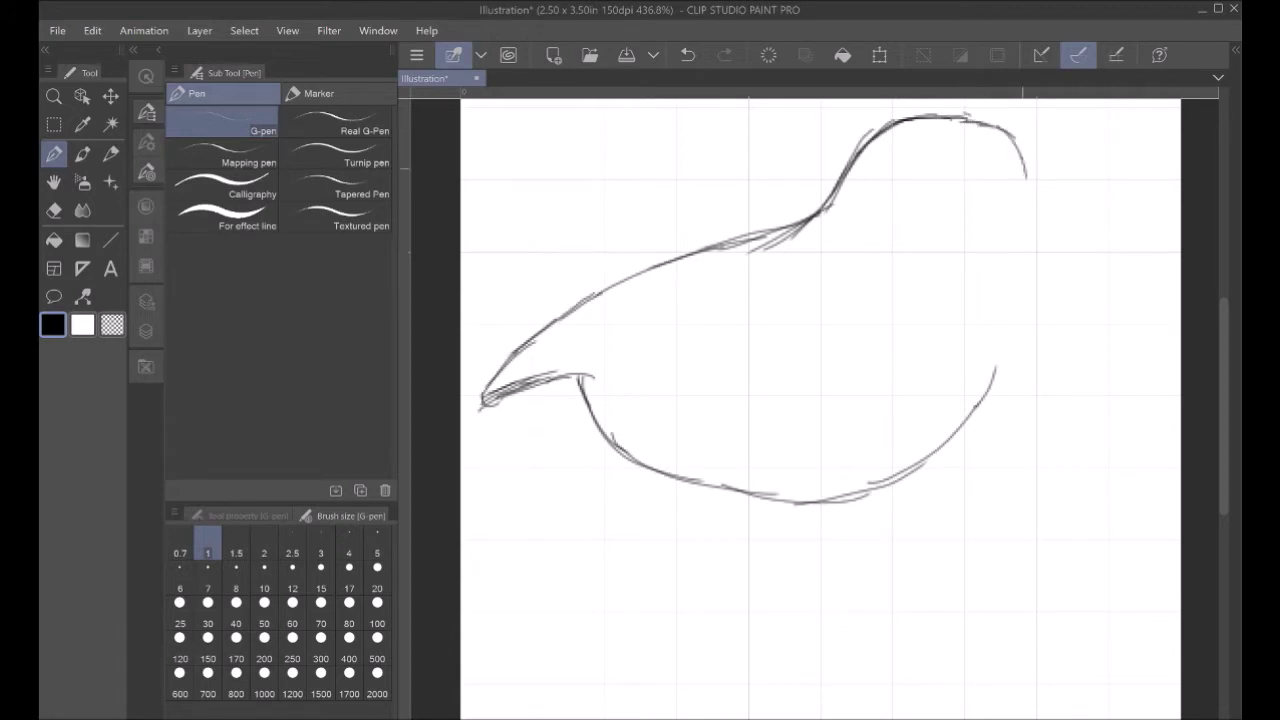
pyautogui.moveTo(1018, 140)
pyautogui.mouseDown()
pyautogui.moveTo(1031, 238)
pyautogui.moveTo(1014, 332)
pyautogui.mouseUp()
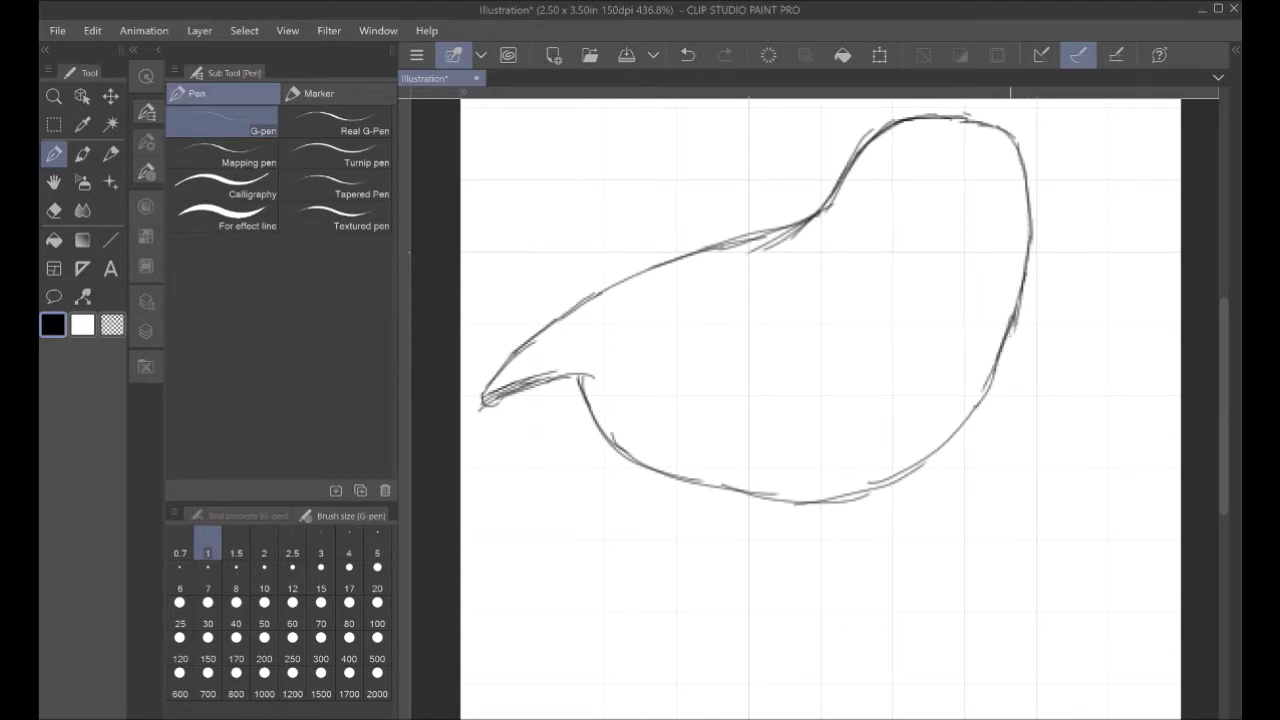
# Step: Sketch a slanted leg with a small curved foot beneath the rear of the bird's belly
pyautogui.click(54, 181)
pyautogui.scroll(5, 846, 490)
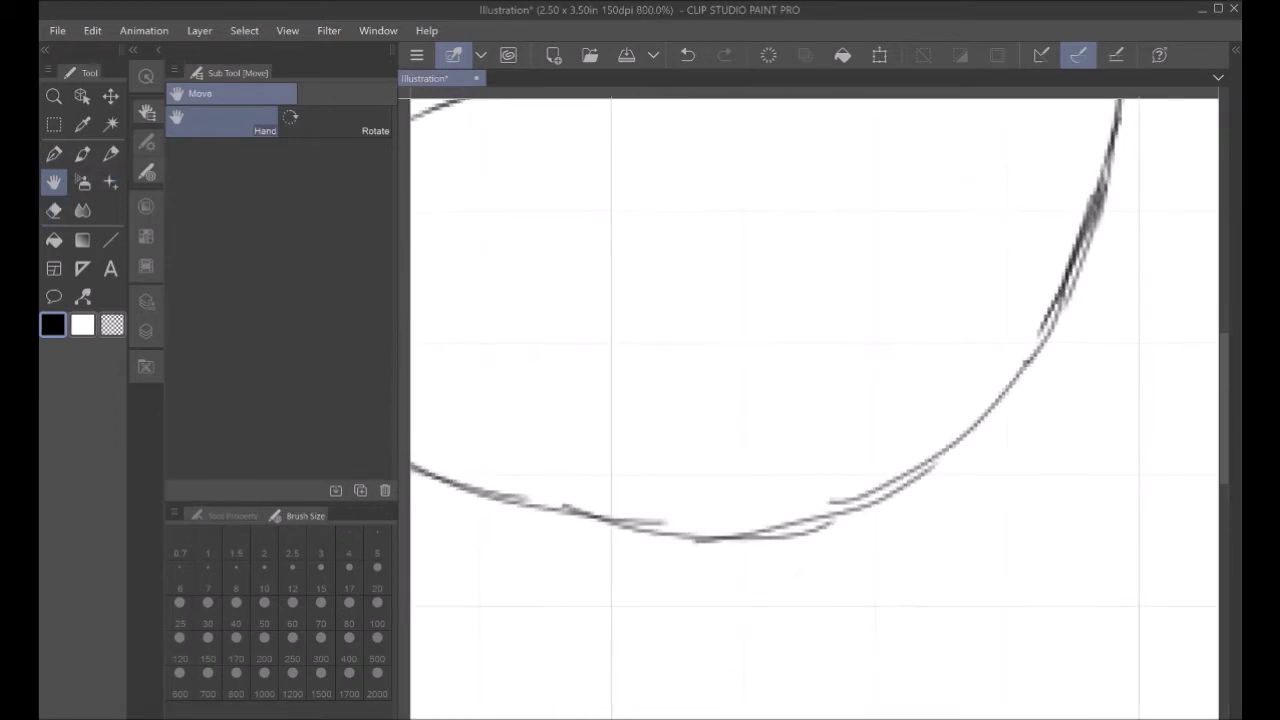
pyautogui.scroll(1, 922, 408)
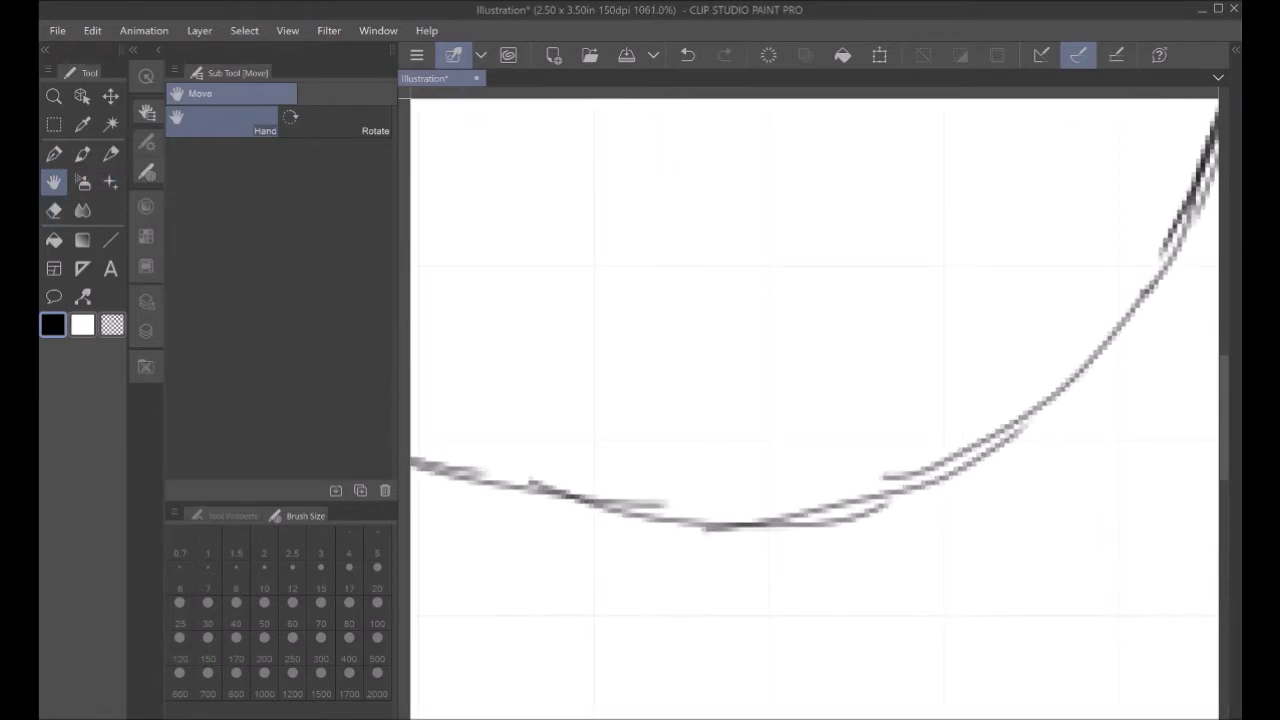
pyautogui.scroll(-3, 845, 370)
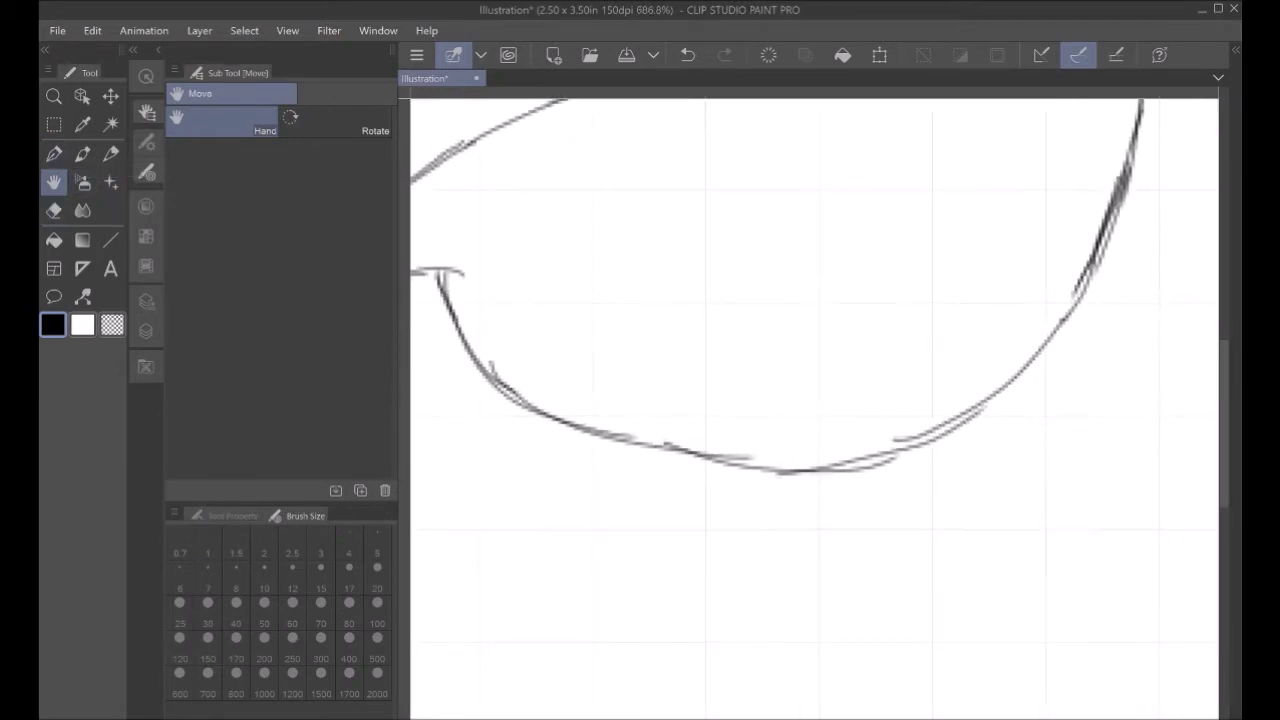
pyautogui.press('p')
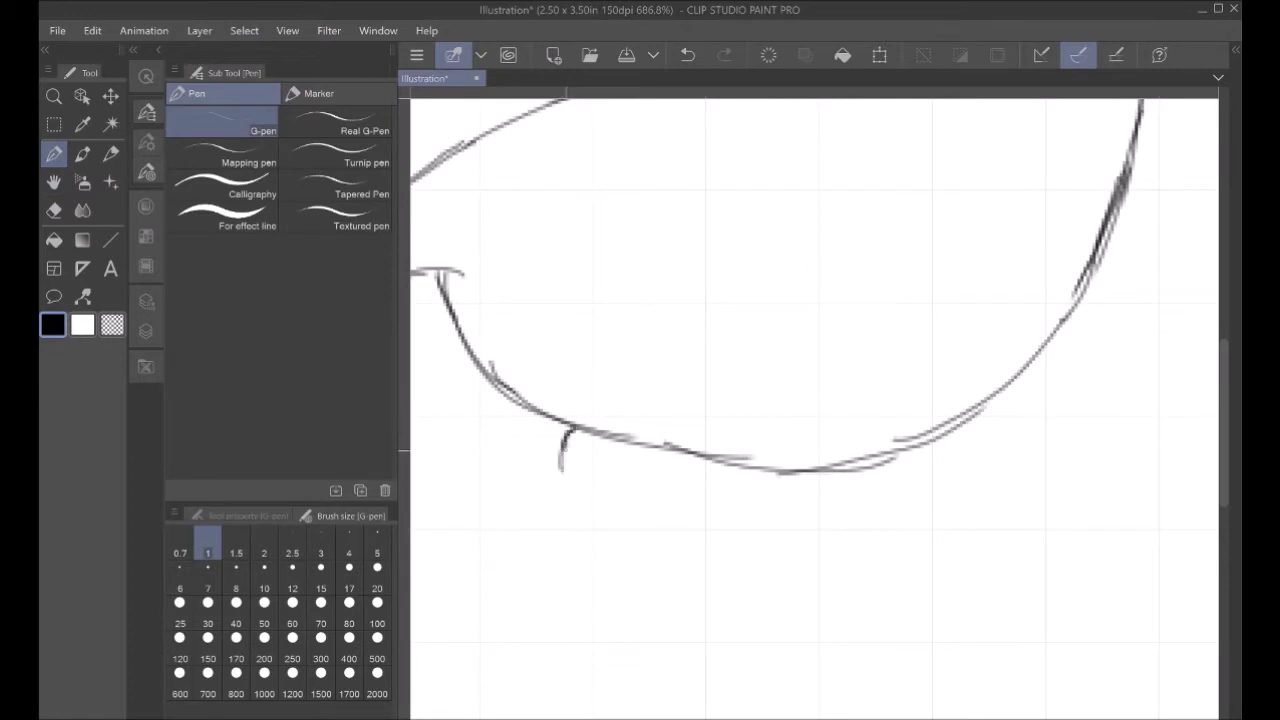
pyautogui.moveTo(580, 497)
pyautogui.mouseDown()
pyautogui.moveTo(651, 594)
pyautogui.moveTo(741, 676)
pyautogui.mouseUp()
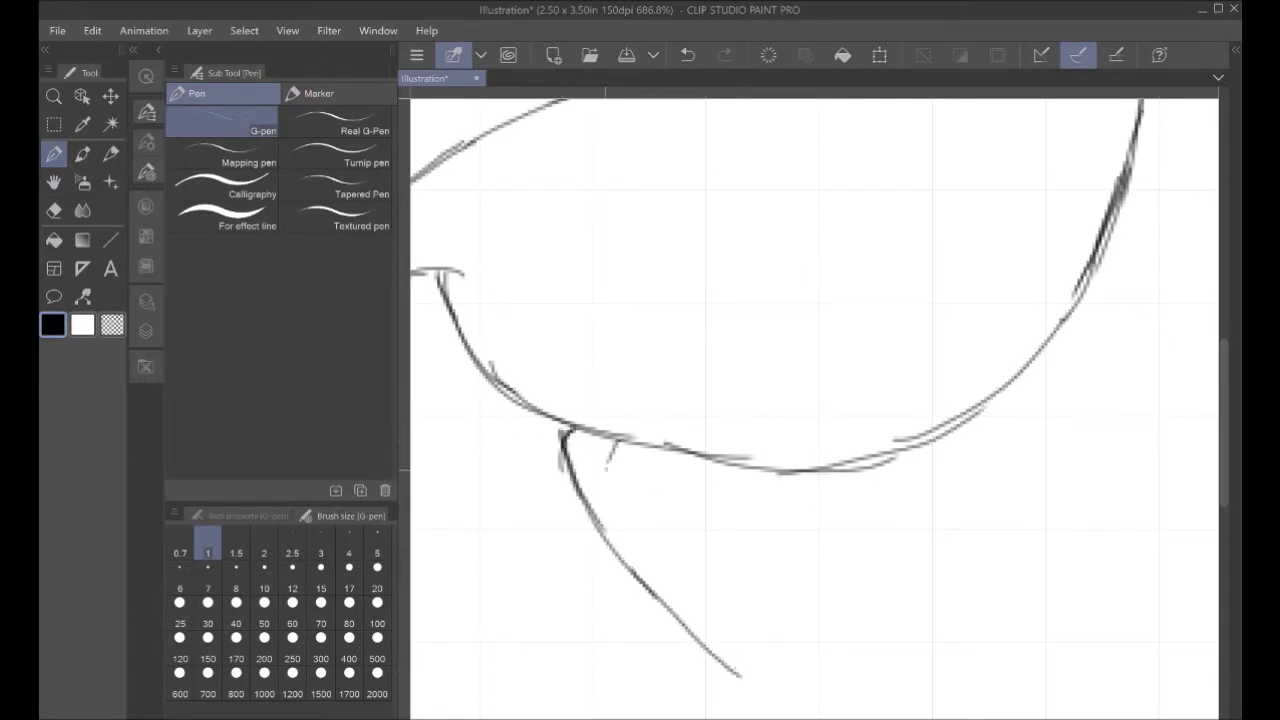
pyautogui.moveTo(644, 541)
pyautogui.mouseDown()
pyautogui.moveTo(747, 655)
pyautogui.moveTo(845, 682)
pyautogui.mouseUp()
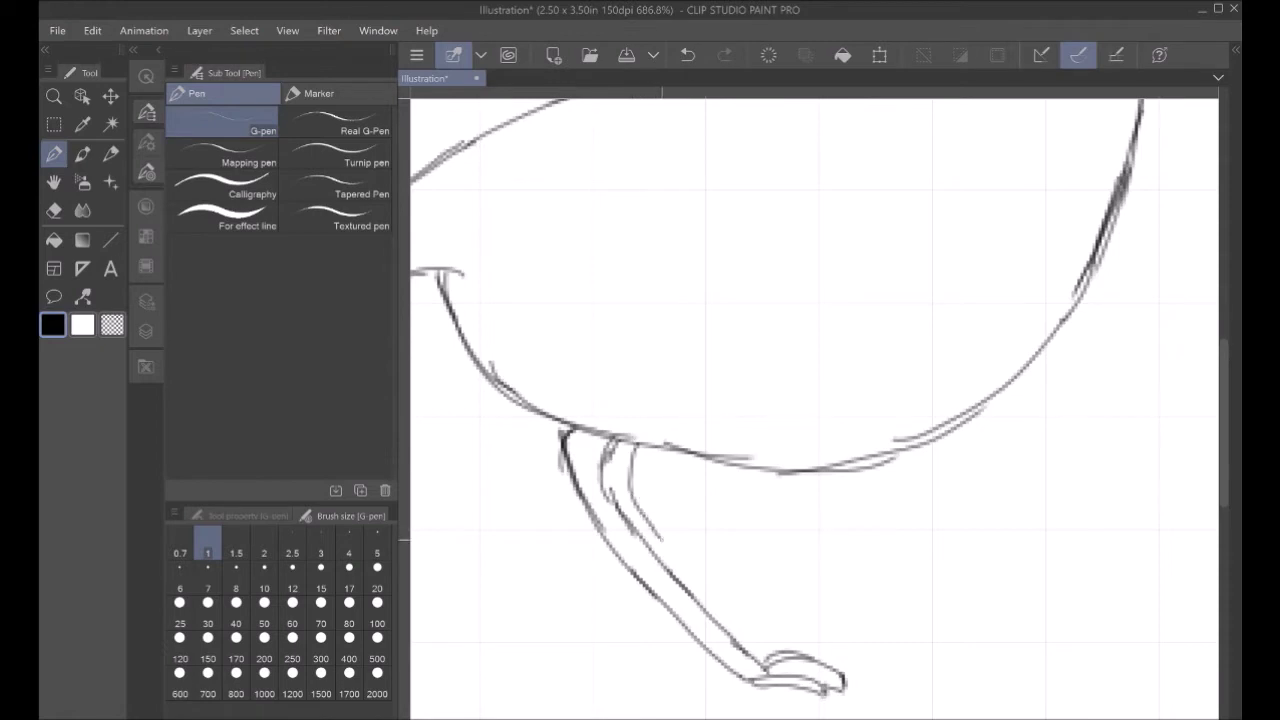
# Step: Sketch the second leg close behind the first and parallel to it, ending in a partly hidden foot
pyautogui.moveTo(658, 536); pyautogui.dragTo(725, 620)
pyautogui.click(687, 55)
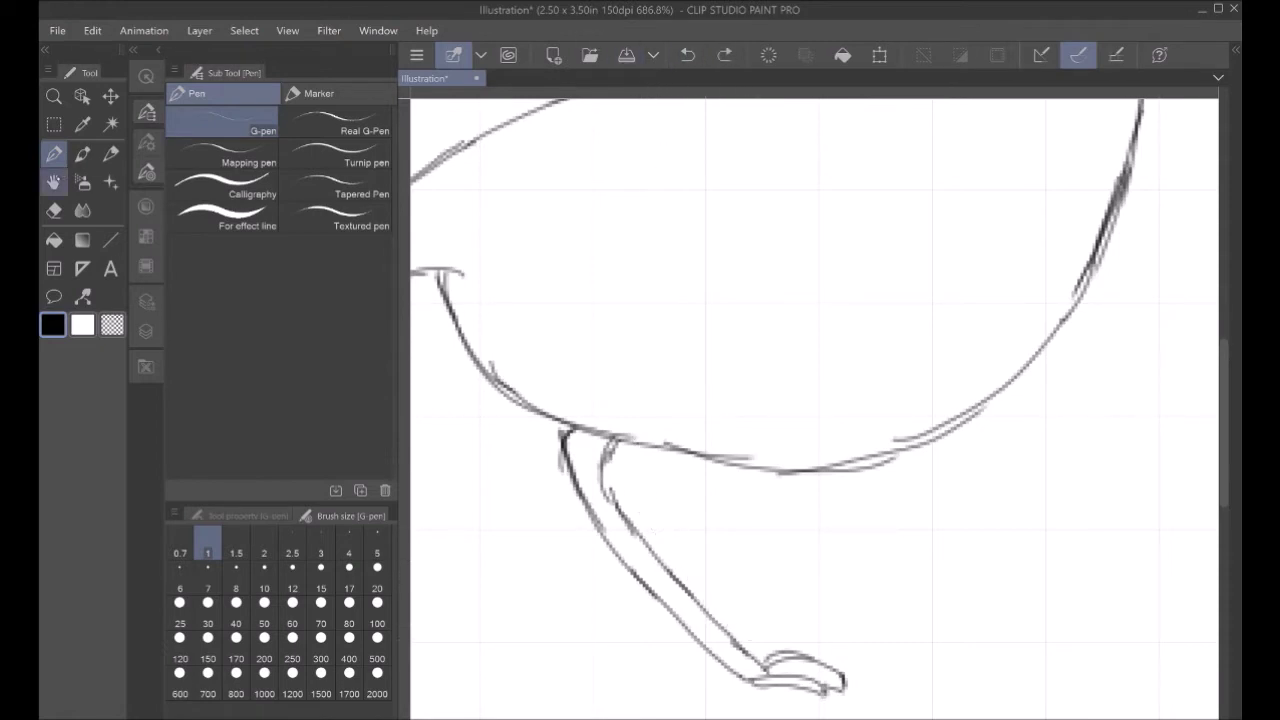
pyautogui.scroll(3, 826, 456)
pyautogui.moveTo(757, 480); pyautogui.dragTo(686, 297)
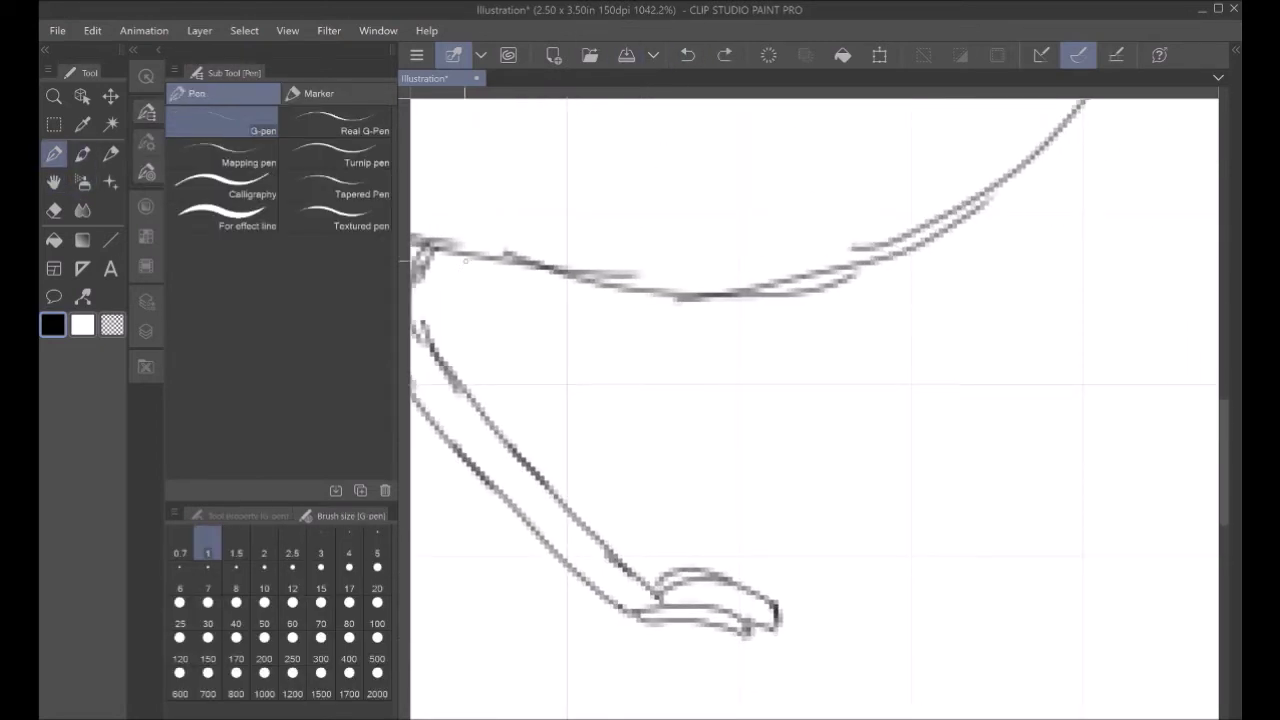
pyautogui.moveTo(450, 318)
pyautogui.mouseDown()
pyautogui.moveTo(497, 396)
pyautogui.moveTo(648, 562)
pyautogui.moveTo(703, 553)
pyautogui.mouseUp()
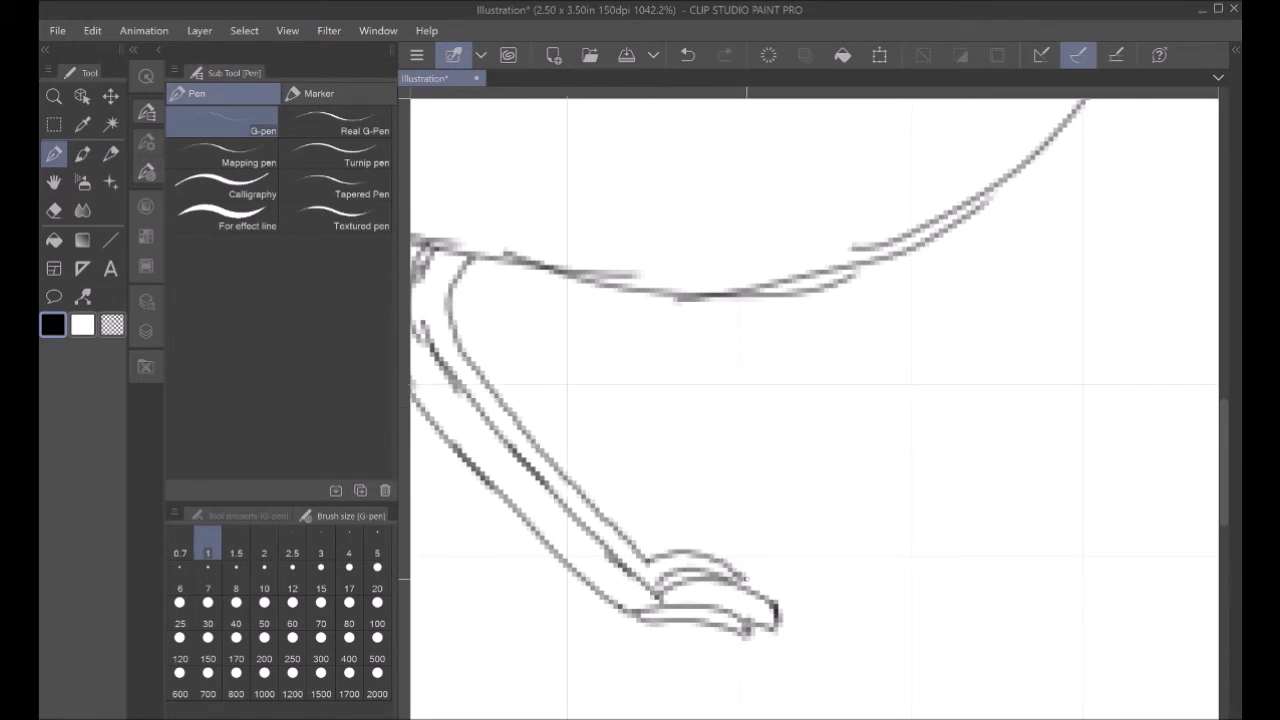
# Step: Erase both feet with the Hard eraser and redraw them flat, with toes pointing forward and backward
pyautogui.press('e')
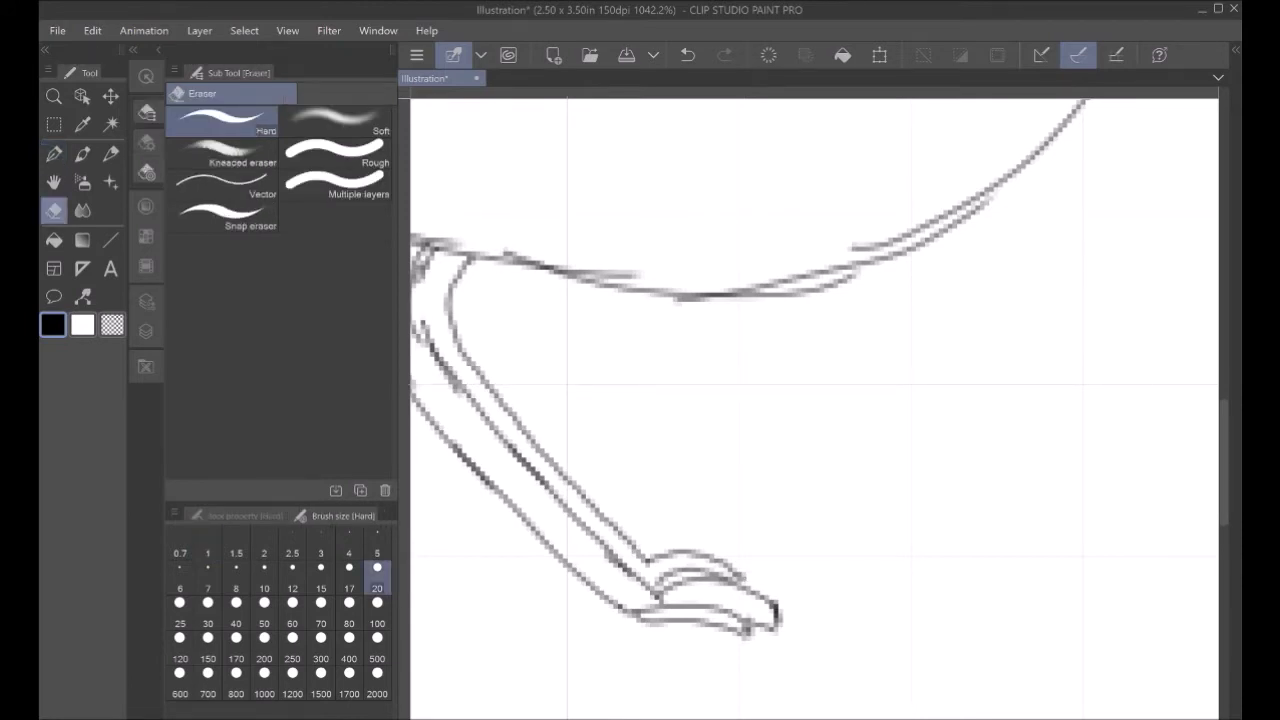
pyautogui.moveTo(805, 585)
pyautogui.mouseDown()
pyautogui.moveTo(695, 628)
pyautogui.moveTo(694, 604)
pyautogui.moveTo(655, 637)
pyautogui.mouseUp()
pyautogui.press('p')
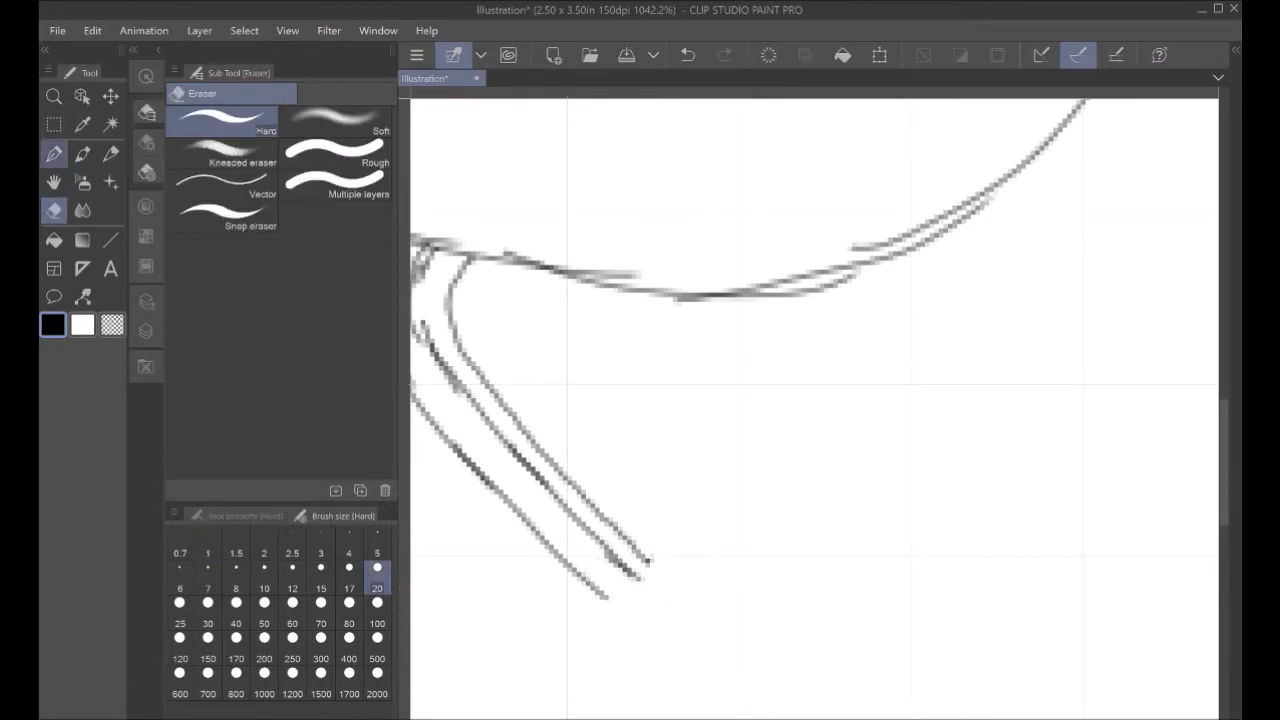
pyautogui.moveTo(606, 591)
pyautogui.mouseDown()
pyautogui.moveTo(500, 612)
pyautogui.moveTo(714, 628)
pyautogui.mouseUp()
pyautogui.moveTo(624, 578)
pyautogui.mouseDown()
pyautogui.moveTo(706, 585)
pyautogui.moveTo(728, 628)
pyautogui.mouseUp()
pyautogui.moveTo(641, 576); pyautogui.dragTo(726, 598)
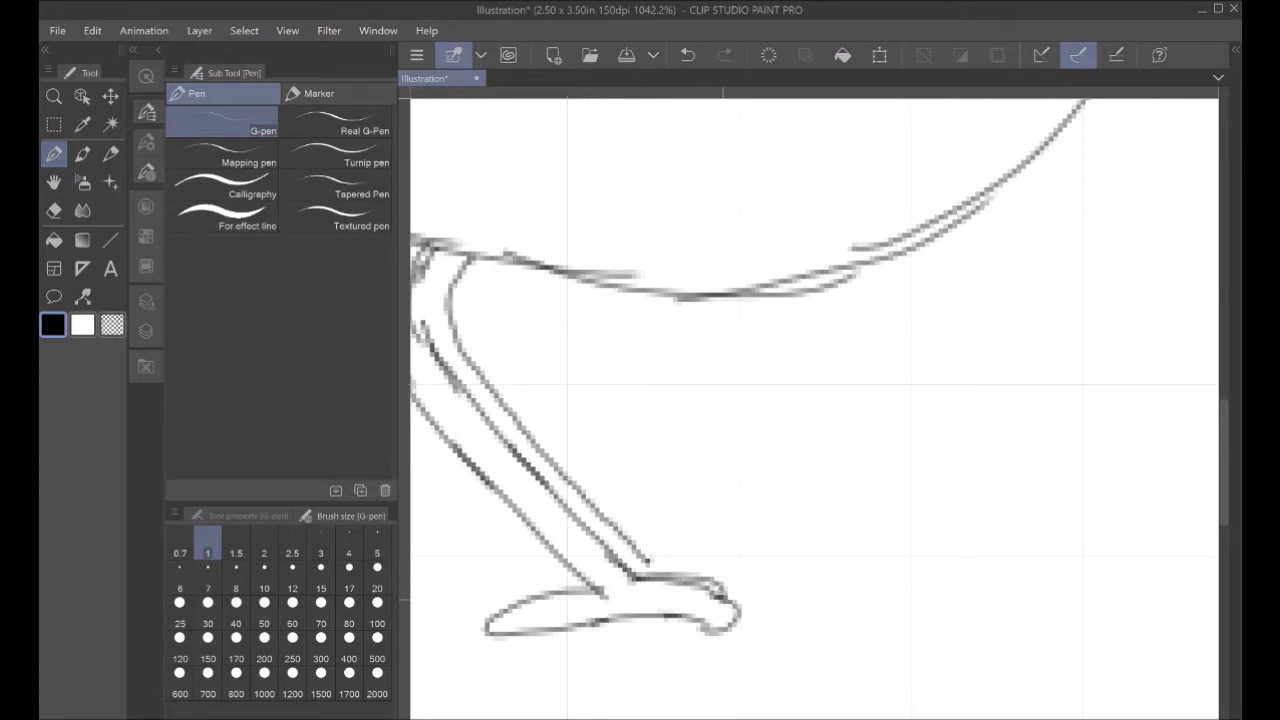
pyautogui.moveTo(533, 582); pyautogui.dragTo(565, 570)
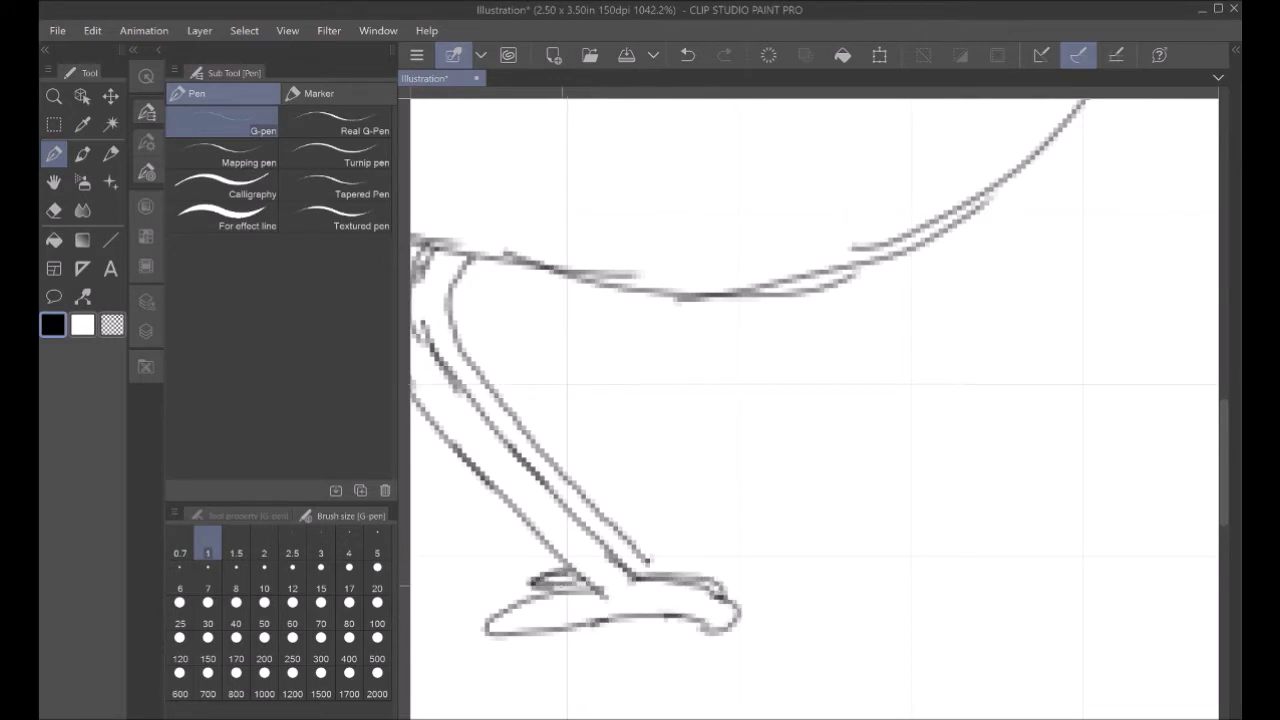
pyautogui.moveTo(641, 562)
pyautogui.mouseDown()
pyautogui.moveTo(744, 562)
pyautogui.moveTo(656, 578)
pyautogui.mouseUp()
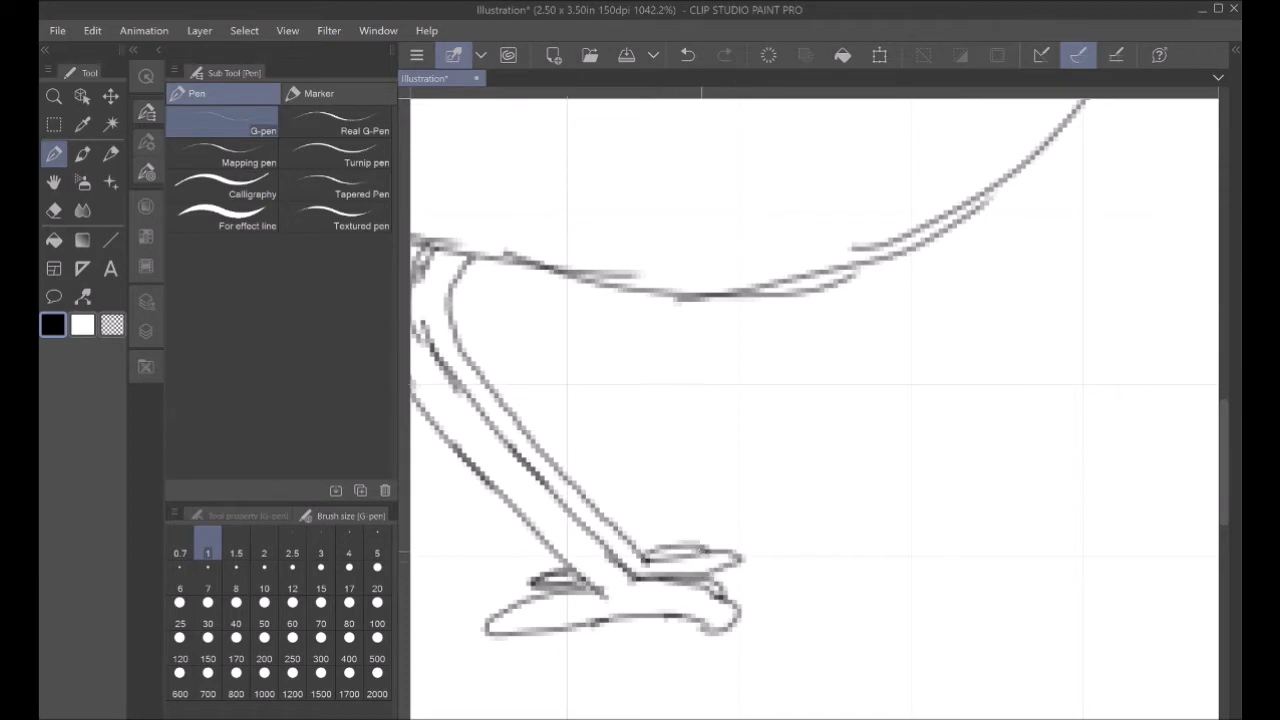
# Step: Erase the front of the head outline from the forehead down to the throat with the Hard eraser at size 20
pyautogui.click(54, 182)
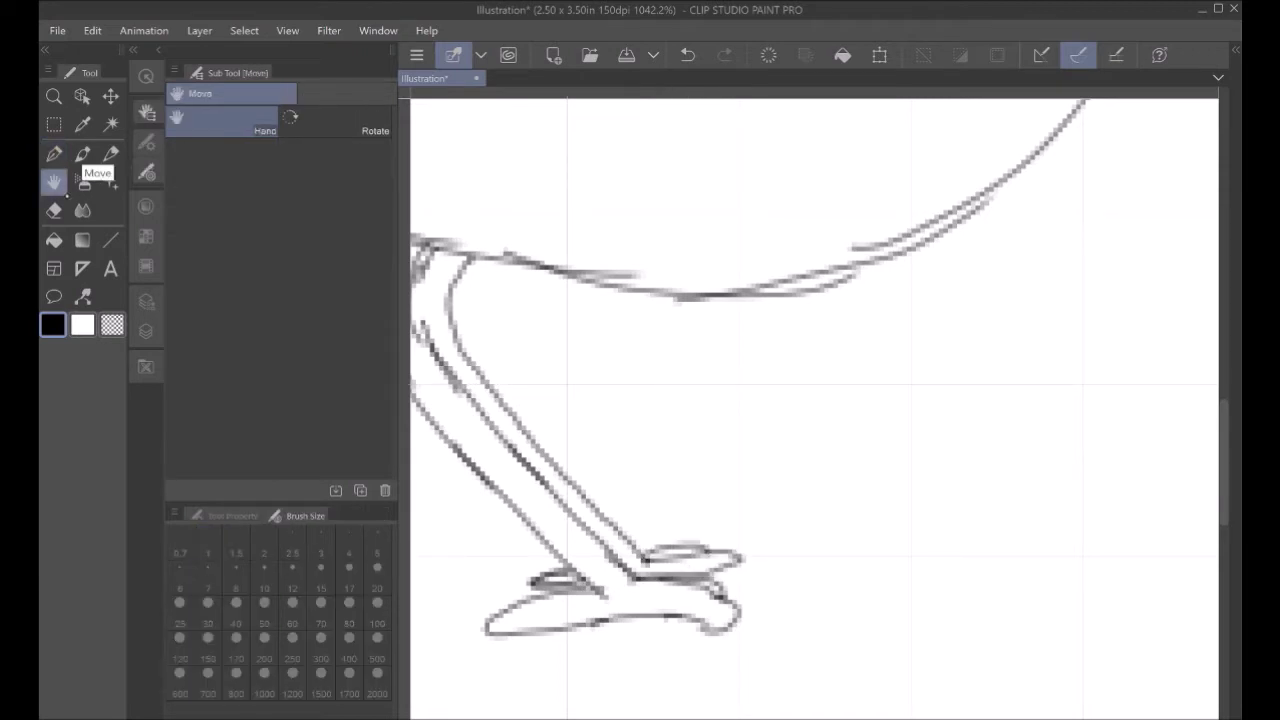
pyautogui.scroll(-4, 728, 565)
pyautogui.scroll(4, 814, 408)
pyautogui.scroll(4, 831, 348)
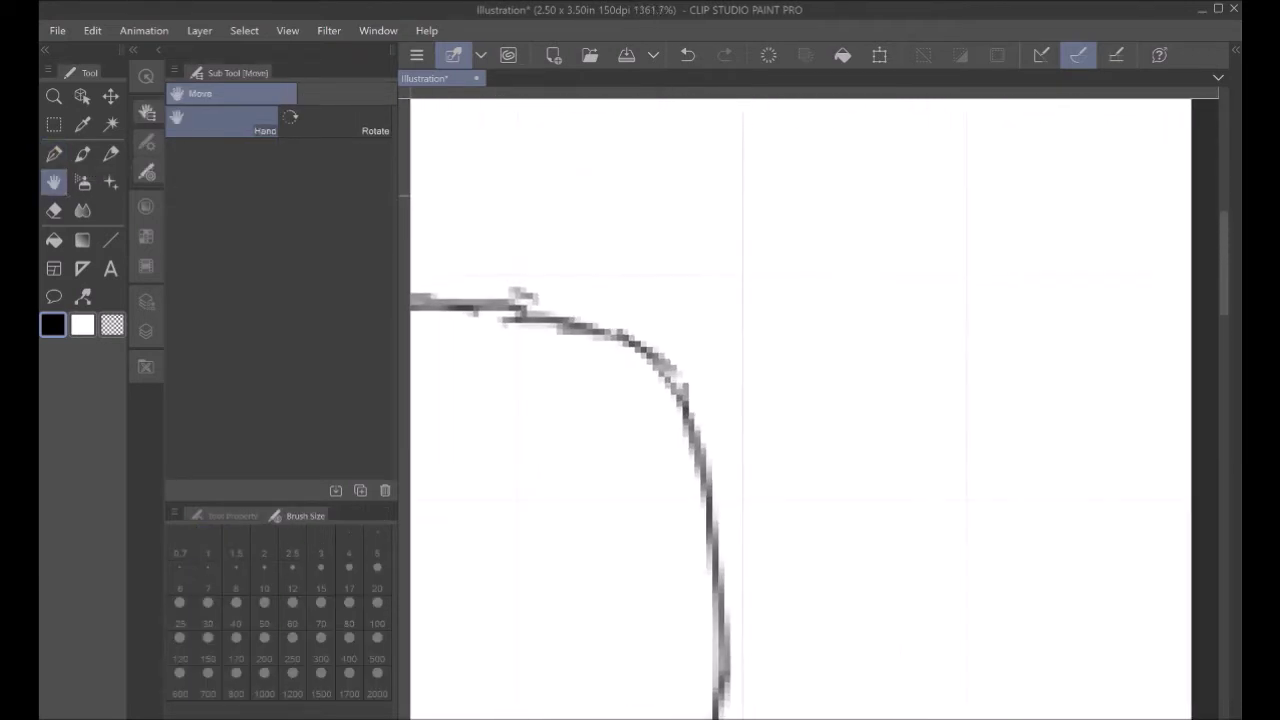
pyautogui.moveTo(800, 400); pyautogui.dragTo(822, 230)
pyautogui.click(54, 211)
pyautogui.moveTo(709, 225); pyautogui.dragTo(766, 486)
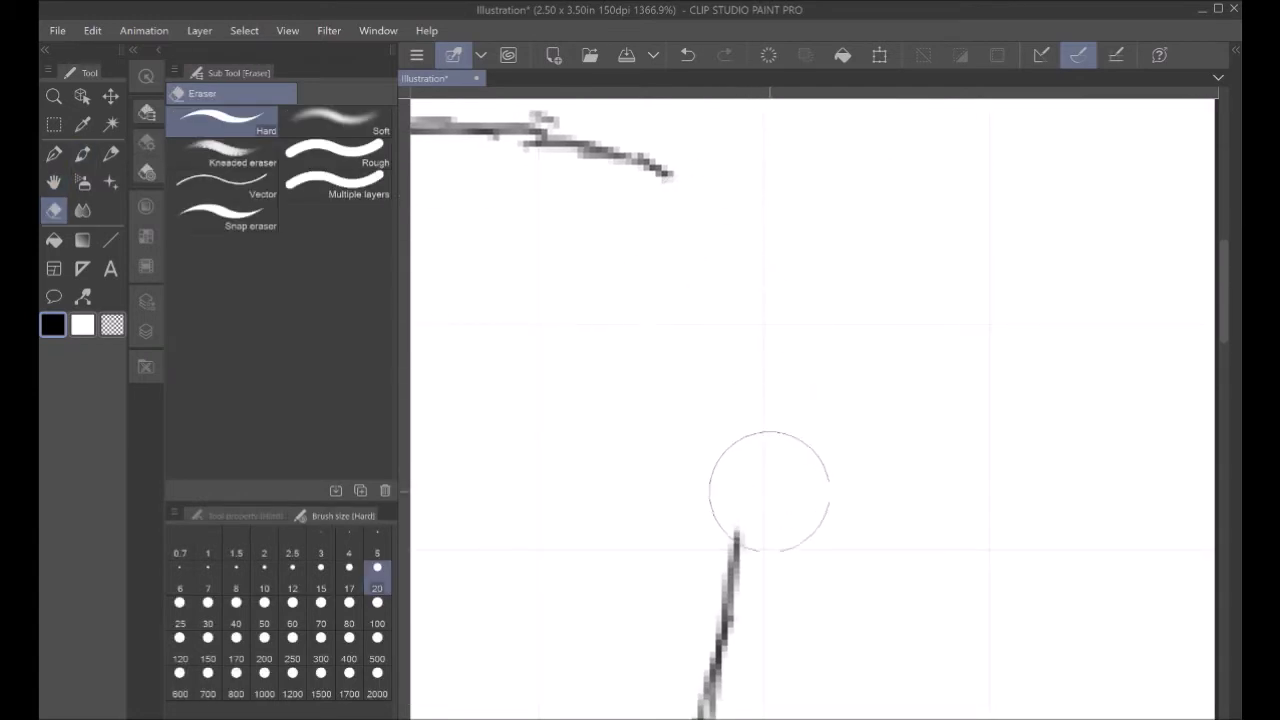
# Step: Draw the forehead sloping into a pointed beak and curve the beak's underside back into the throat with the G-pen
pyautogui.press('p')
pyautogui.moveTo(665, 172); pyautogui.dragTo(776, 266)
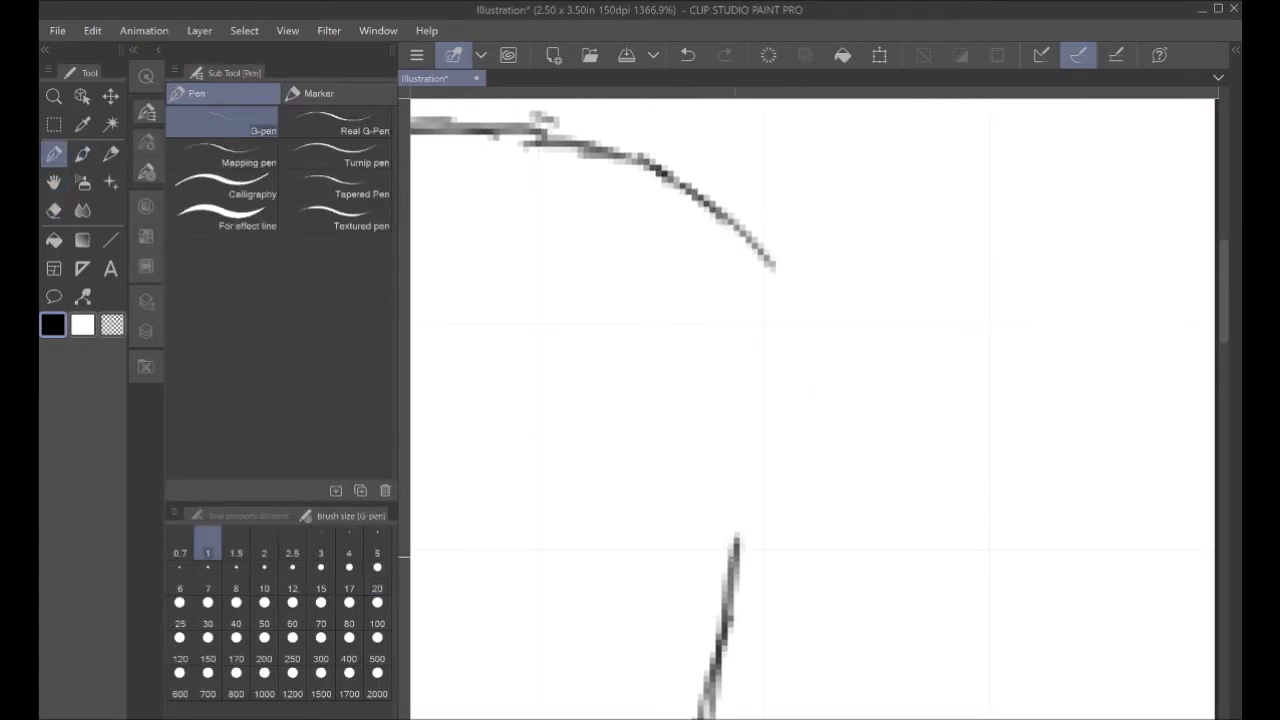
pyautogui.moveTo(758, 522); pyautogui.dragTo(708, 630)
pyautogui.moveTo(730, 562)
pyautogui.mouseDown()
pyautogui.moveTo(778, 514)
pyautogui.moveTo(871, 471)
pyautogui.moveTo(966, 479)
pyautogui.mouseUp()
pyautogui.moveTo(752, 246)
pyautogui.mouseDown()
pyautogui.moveTo(857, 346)
pyautogui.moveTo(992, 418)
pyautogui.moveTo(1050, 502)
pyautogui.mouseUp()
# Step: Choose mid grey (RGB 153, 153, 153) from the color history as the drawing colour
pyautogui.press('space')
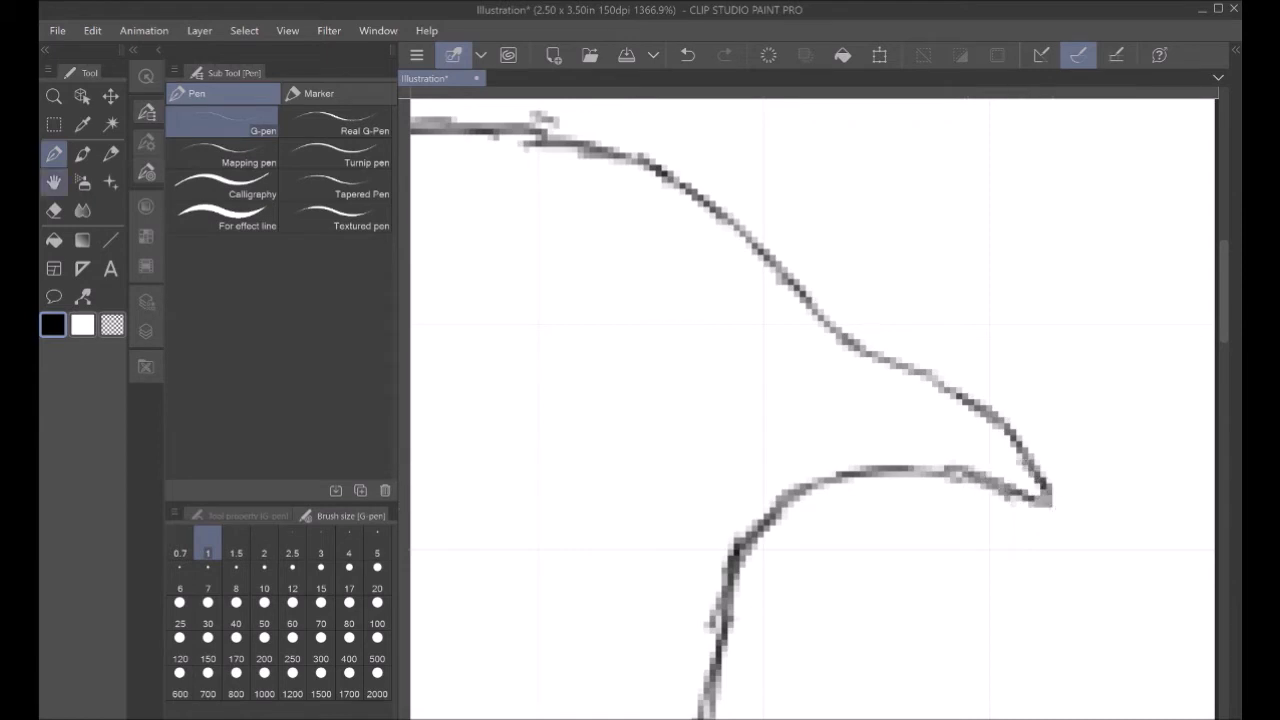
pyautogui.scroll(-4, 919, 358)
pyautogui.moveTo(919, 358); pyautogui.dragTo(1012, 249)
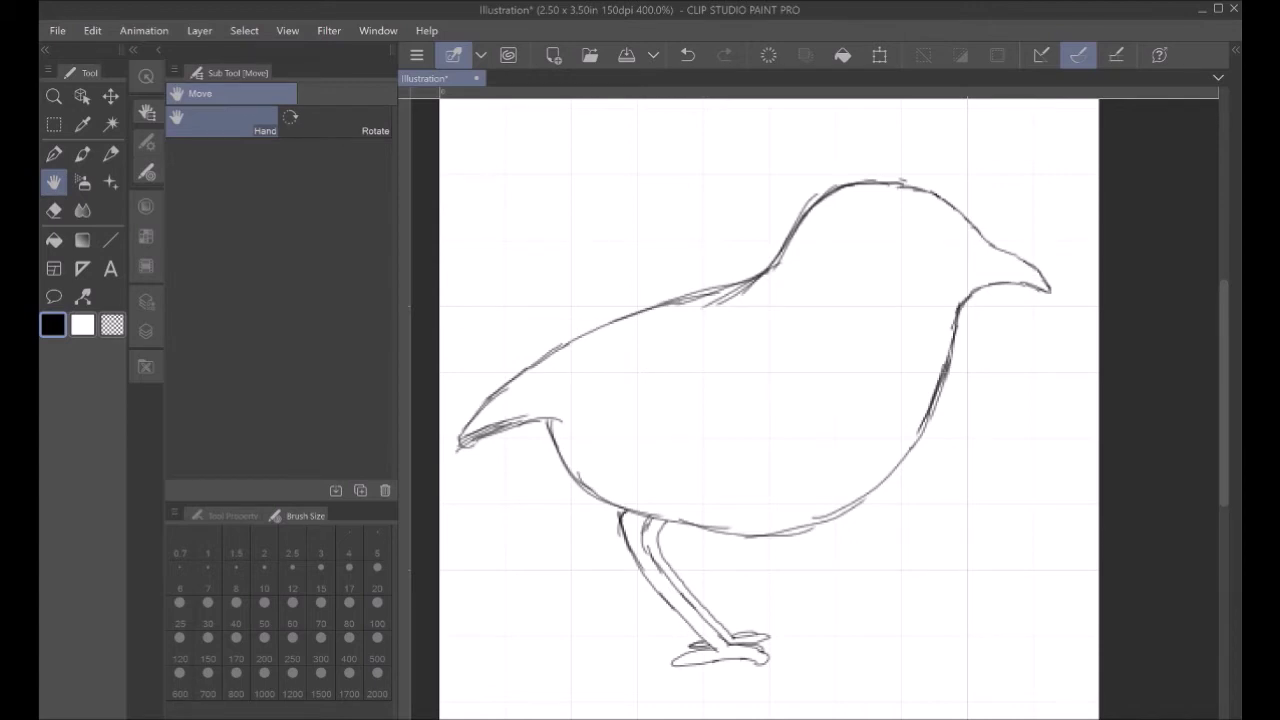
pyautogui.scroll(4, 817, 322)
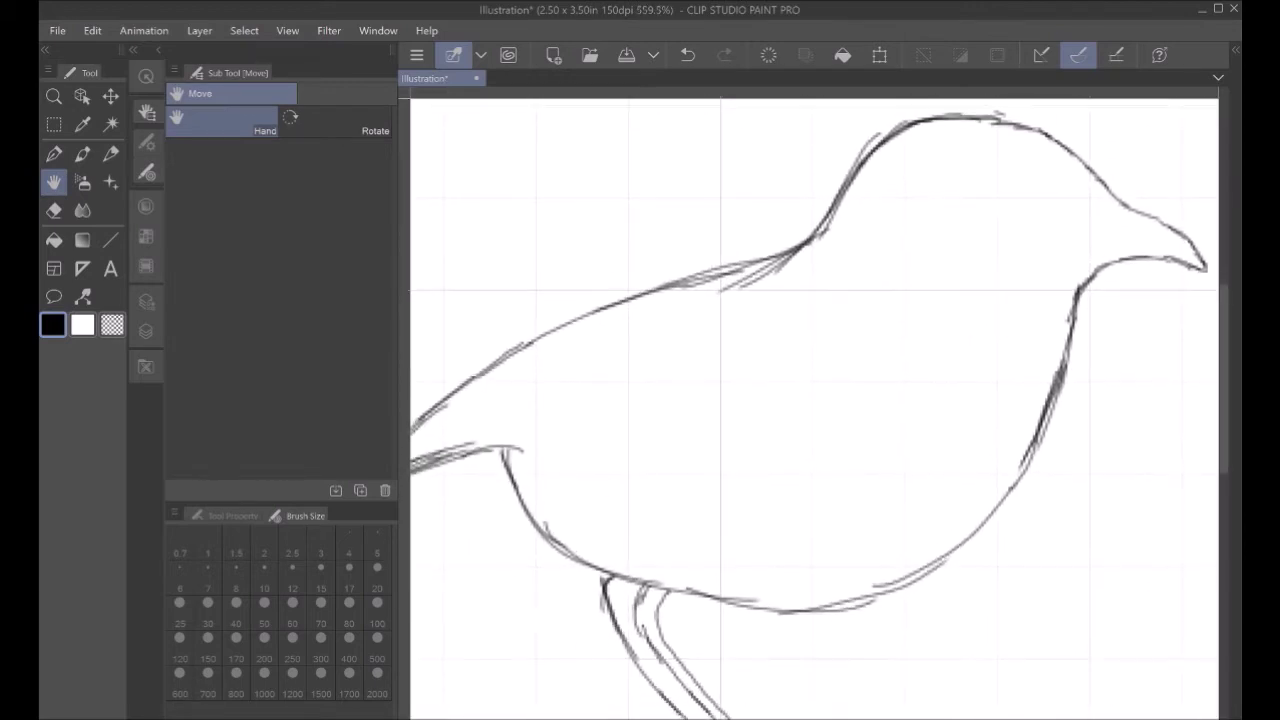
pyautogui.moveTo(817, 322)
pyautogui.mouseDown()
pyautogui.moveTo(846, 346)
pyautogui.moveTo(996, 342)
pyautogui.mouseUp()
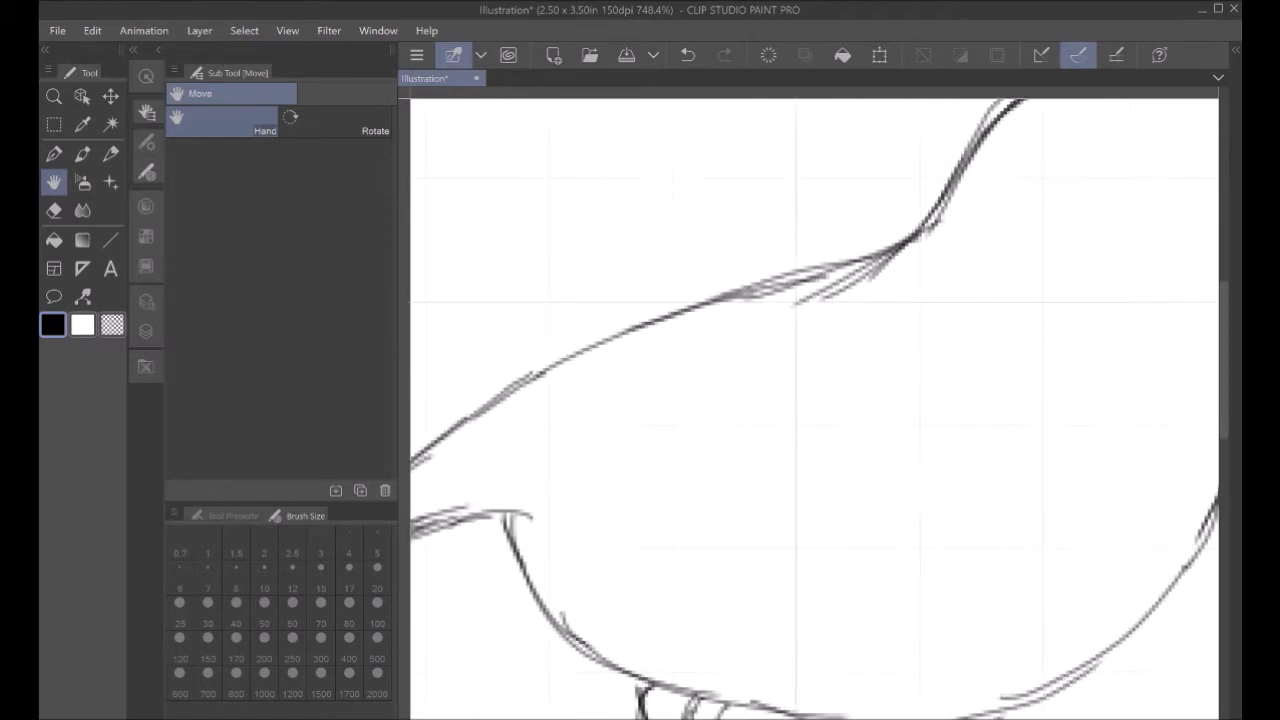
pyautogui.click(146, 207)
pyautogui.click(321, 272)
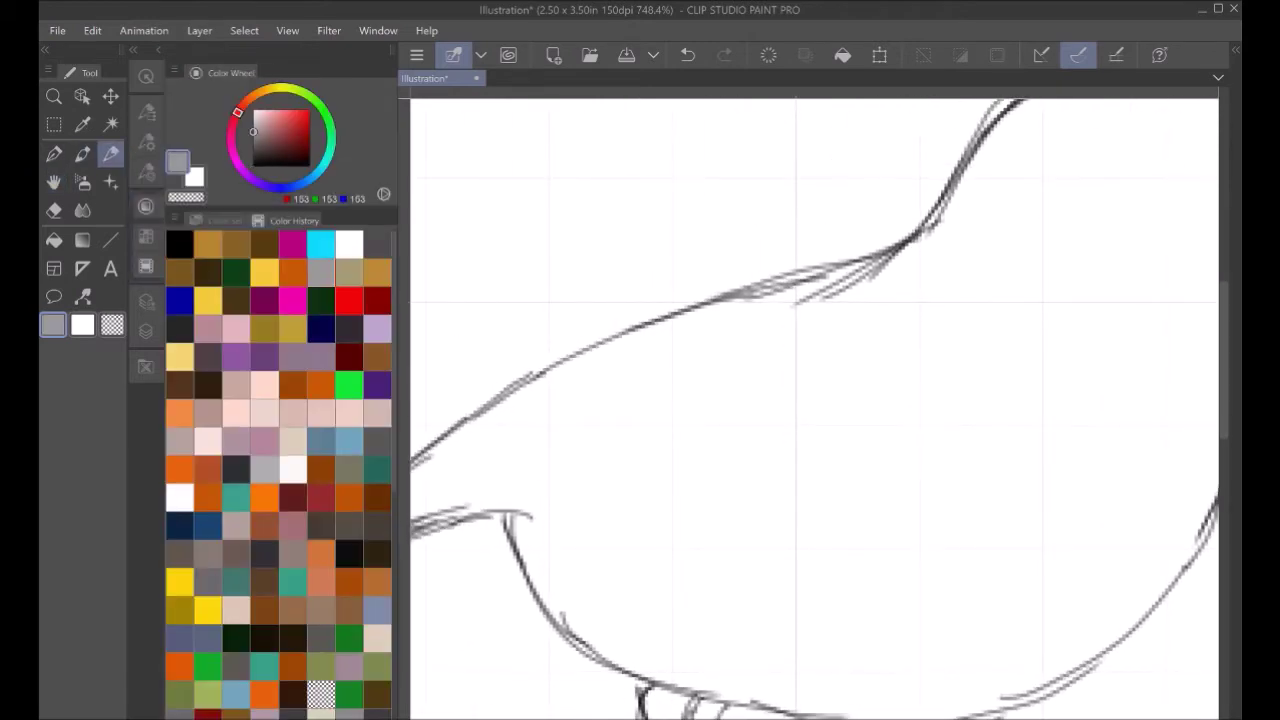
# Step: Add a new raster layer above the bird sketch for colouring and display the layer list
pyautogui.press('space')
pyautogui.scroll(1, 817, 408)
pyautogui.moveTo(866, 300); pyautogui.dragTo(635, 476)
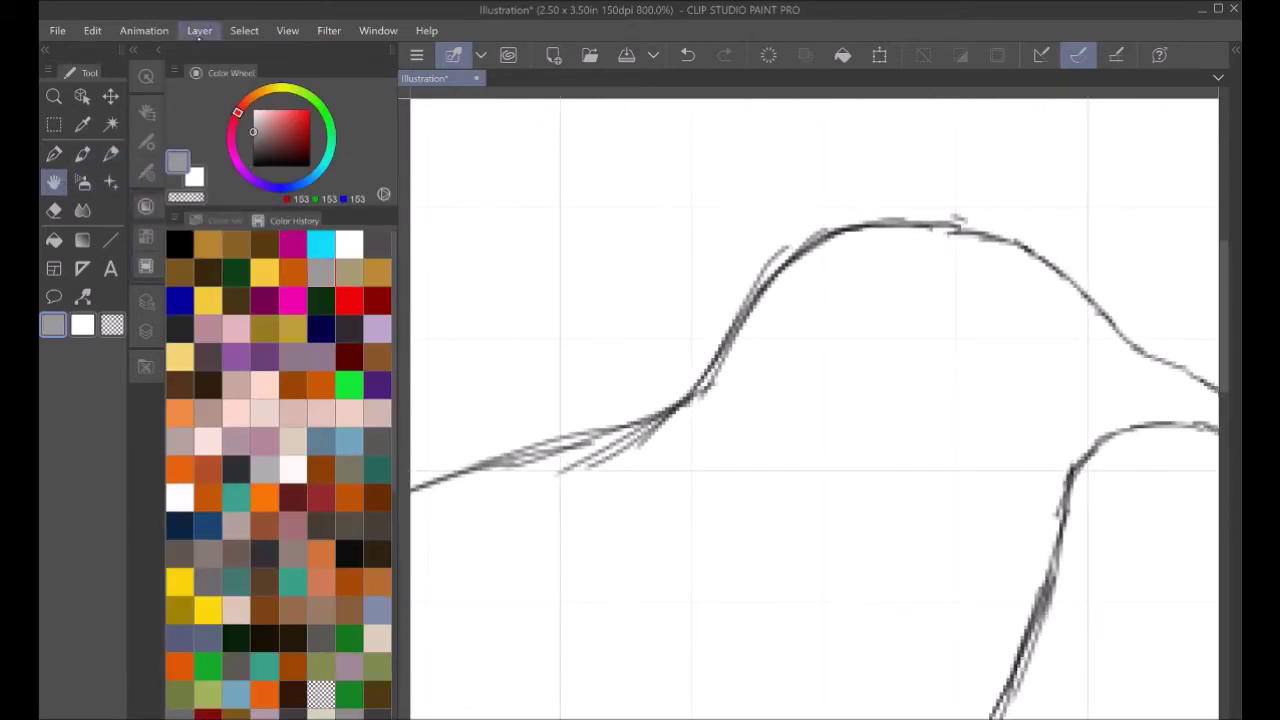
pyautogui.click(199, 31)
pyautogui.click(304, 50)
pyautogui.click(148, 304)
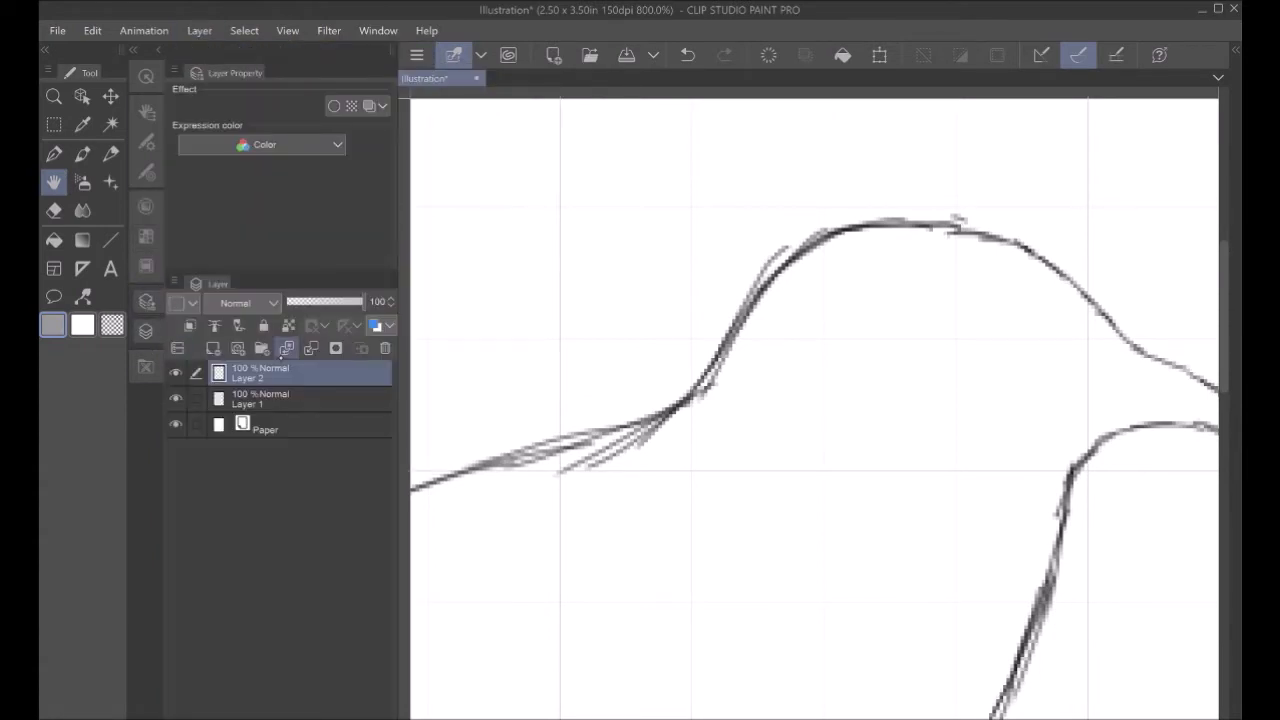
# Step: Paint the crown of the bird's head grey using the Rough pencil at brush size 15
pyautogui.moveTo(860, 316); pyautogui.dragTo(799, 340)
pyautogui.click(110, 152)
pyautogui.moveTo(905, 225)
pyautogui.mouseDown()
pyautogui.moveTo(980, 298)
pyautogui.moveTo(950, 393)
pyautogui.mouseUp()
pyautogui.click(688, 55)
pyautogui.click(146, 207)
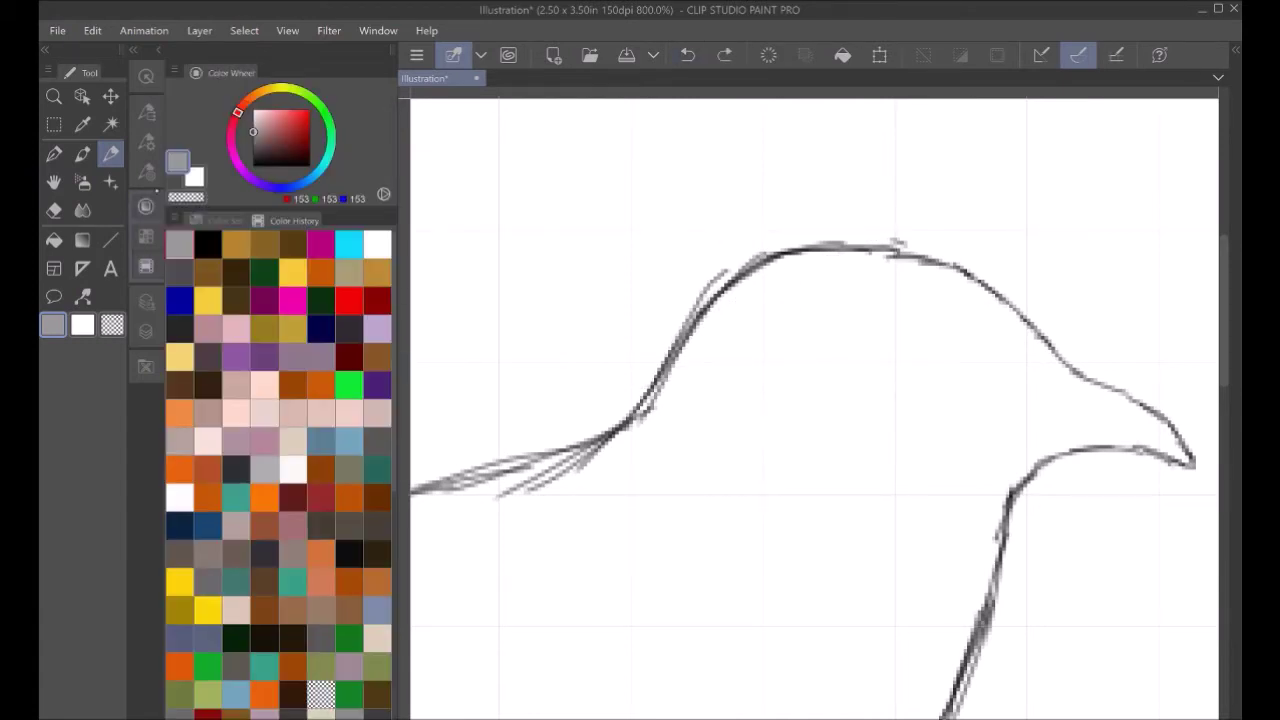
pyautogui.click(146, 113)
pyautogui.click(320, 567)
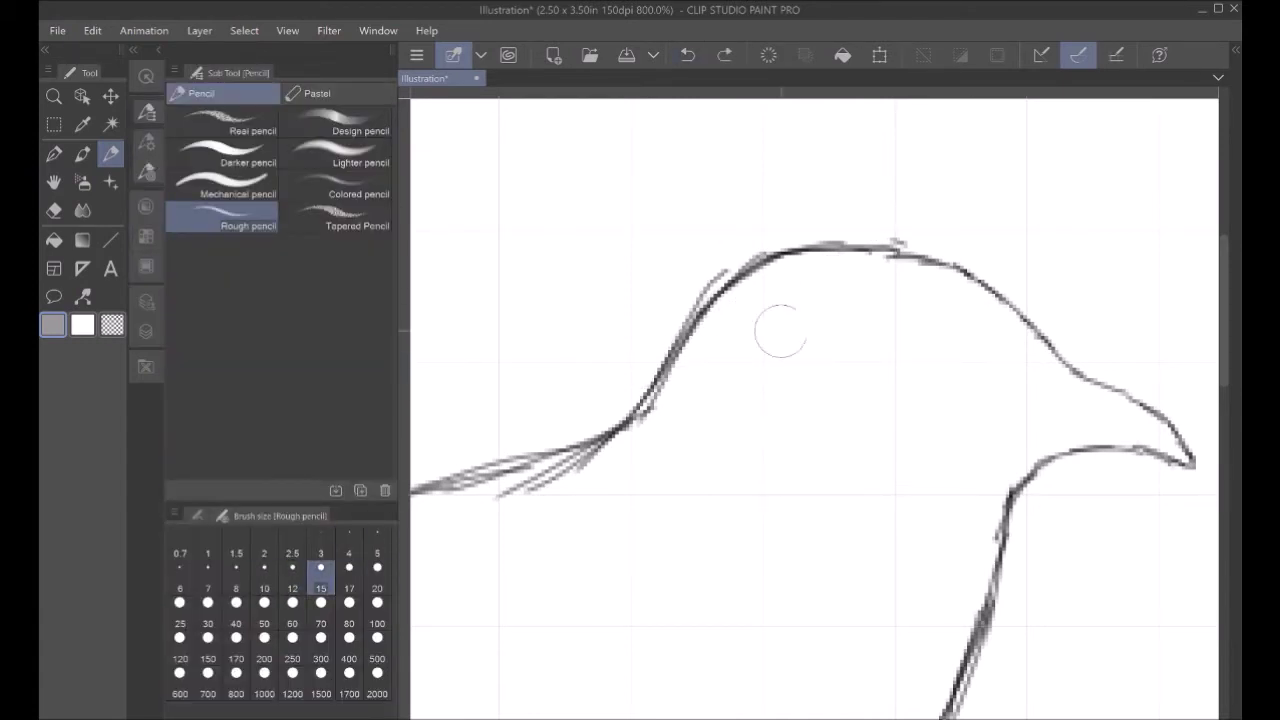
pyautogui.moveTo(777, 329)
pyautogui.mouseDown()
pyautogui.moveTo(745, 314)
pyautogui.moveTo(750, 302)
pyautogui.moveTo(731, 292)
pyautogui.moveTo(793, 260)
pyautogui.moveTo(880, 261)
pyautogui.moveTo(909, 276)
pyautogui.moveTo(801, 310)
pyautogui.moveTo(793, 278)
pyautogui.moveTo(928, 291)
pyautogui.moveTo(961, 276)
pyautogui.moveTo(945, 294)
pyautogui.moveTo(993, 303)
pyautogui.moveTo(713, 310)
pyautogui.moveTo(980, 322)
pyautogui.mouseUp()
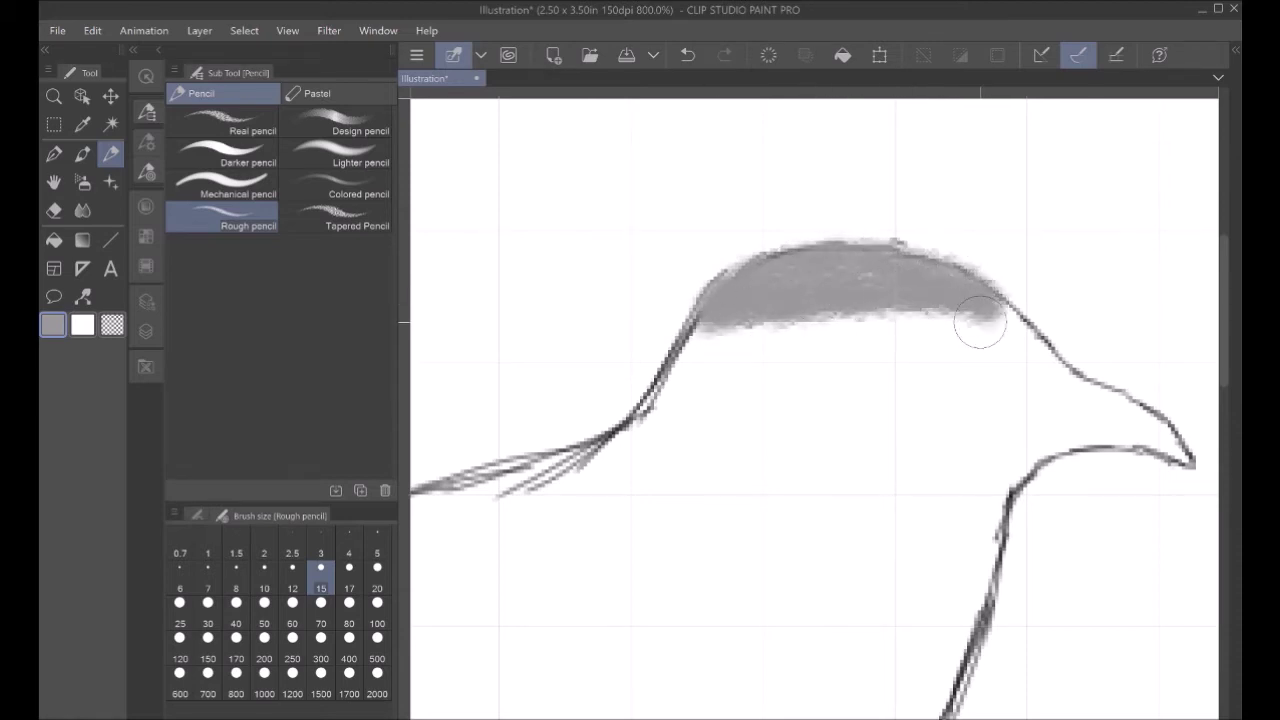
# Step: Paint the side of the head, neck and upper breast black (RGB 0, 0, 0) with the Rough pencil
pyautogui.click(146, 206)
pyautogui.click(219, 237)
pyautogui.moveTo(1000, 315)
pyautogui.mouseDown()
pyautogui.moveTo(1059, 367)
pyautogui.moveTo(1045, 352)
pyautogui.moveTo(948, 653)
pyautogui.moveTo(853, 622)
pyautogui.moveTo(804, 542)
pyautogui.moveTo(584, 485)
pyautogui.moveTo(611, 455)
pyautogui.moveTo(629, 458)
pyautogui.moveTo(601, 458)
pyautogui.moveTo(686, 348)
pyautogui.moveTo(941, 325)
pyautogui.moveTo(1006, 360)
pyautogui.moveTo(994, 462)
pyautogui.moveTo(923, 632)
pyautogui.moveTo(901, 580)
pyautogui.moveTo(974, 466)
pyautogui.moveTo(931, 537)
pyautogui.moveTo(950, 462)
pyautogui.moveTo(931, 455)
pyautogui.moveTo(961, 355)
pyautogui.moveTo(979, 370)
pyautogui.moveTo(973, 350)
pyautogui.moveTo(820, 347)
pyautogui.moveTo(679, 370)
pyautogui.moveTo(953, 335)
pyautogui.moveTo(783, 432)
pyautogui.moveTo(796, 383)
pyautogui.moveTo(671, 430)
pyautogui.moveTo(699, 412)
pyautogui.moveTo(658, 484)
pyautogui.moveTo(715, 491)
pyautogui.moveTo(887, 563)
pyautogui.moveTo(883, 525)
pyautogui.moveTo(706, 398)
pyautogui.moveTo(850, 570)
pyautogui.moveTo(880, 540)
pyautogui.moveTo(800, 500)
pyautogui.moveTo(920, 405)
pyautogui.moveTo(780, 470)
pyautogui.moveTo(830, 505)
pyautogui.moveTo(960, 520)
pyautogui.moveTo(891, 491)
pyautogui.moveTo(831, 522)
pyautogui.moveTo(931, 217)
pyautogui.mouseUp()
# Step: Paint the bird's nape, shoulder and upper back dark brown (RGB 87, 61, 16) with the Rough pencil
pyautogui.press('space')
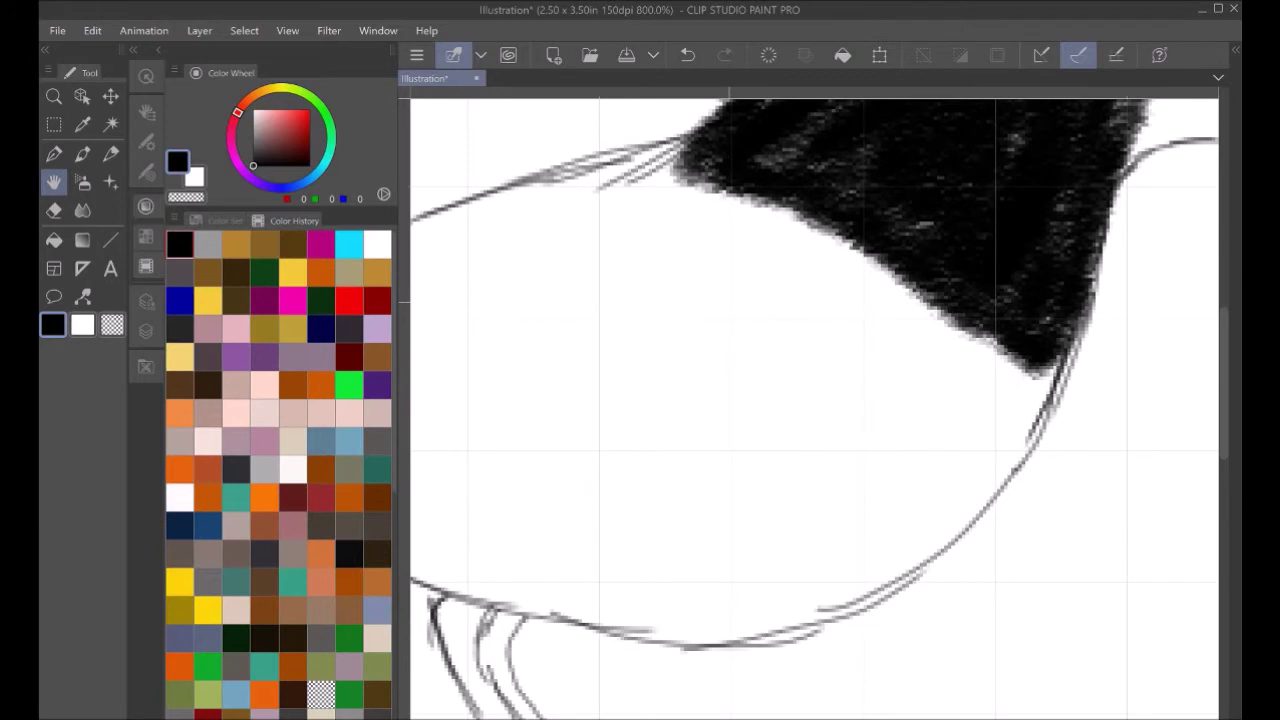
pyautogui.click(293, 245)
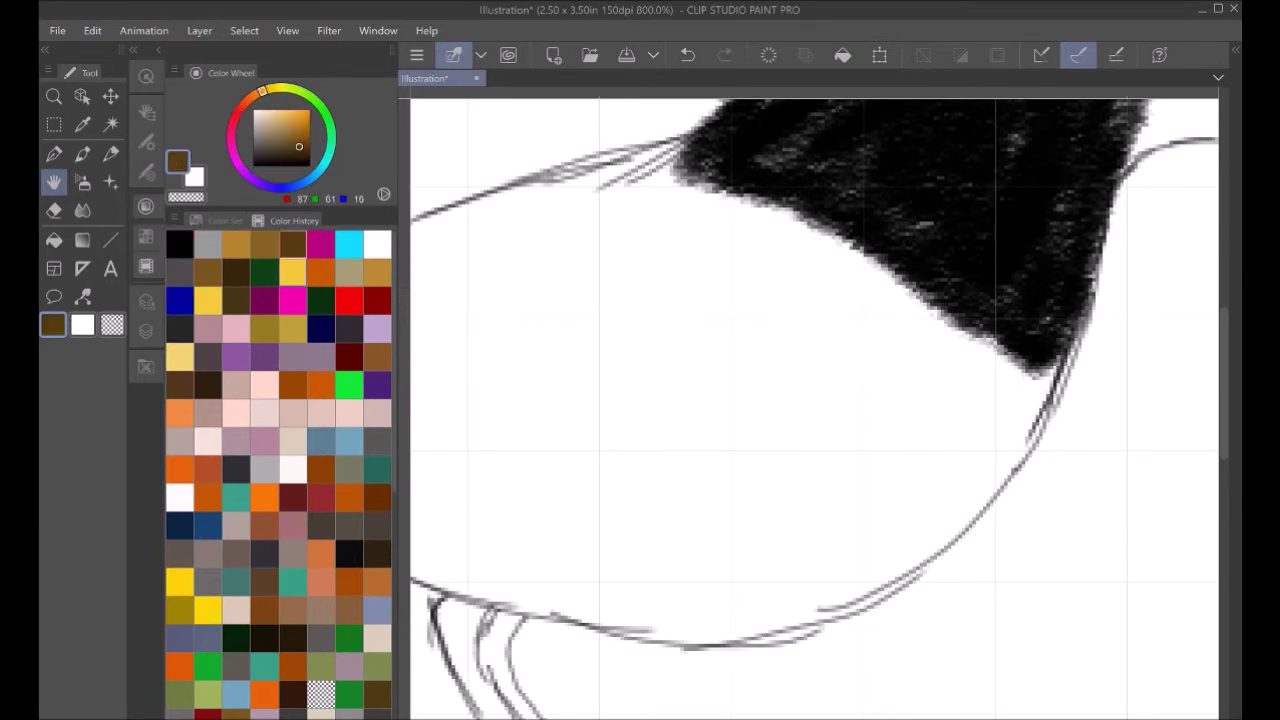
pyautogui.moveTo(662, 265); pyautogui.dragTo(733, 412)
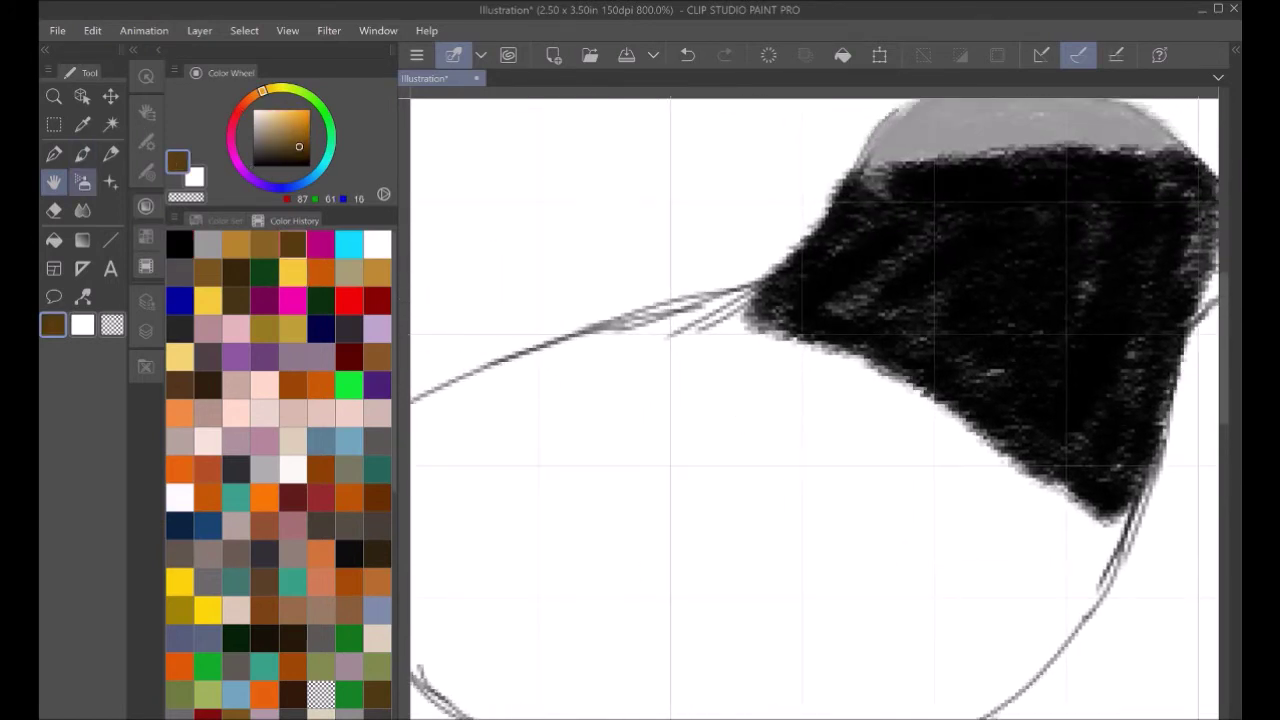
pyautogui.click(111, 154)
pyautogui.moveTo(871, 205)
pyautogui.mouseDown()
pyautogui.moveTo(848, 240)
pyautogui.moveTo(831, 222)
pyautogui.moveTo(795, 300)
pyautogui.moveTo(819, 268)
pyautogui.moveTo(645, 372)
pyautogui.moveTo(672, 305)
pyautogui.moveTo(432, 440)
pyautogui.moveTo(473, 376)
pyautogui.moveTo(614, 372)
pyautogui.moveTo(443, 459)
pyautogui.moveTo(707, 362)
pyautogui.moveTo(620, 440)
pyautogui.mouseUp()
pyautogui.moveTo(705, 398)
pyautogui.mouseDown()
pyautogui.moveTo(561, 450)
pyautogui.moveTo(693, 452)
pyautogui.moveTo(822, 398)
pyautogui.moveTo(756, 385)
pyautogui.moveTo(772, 280)
pyautogui.moveTo(750, 283)
pyautogui.moveTo(790, 256)
pyautogui.moveTo(705, 350)
pyautogui.moveTo(846, 384)
pyautogui.moveTo(730, 343)
pyautogui.moveTo(866, 370)
pyautogui.moveTo(919, 411)
pyautogui.moveTo(668, 484)
pyautogui.moveTo(482, 600)
pyautogui.mouseUp()
# Step: Extend the dark brown over the rest of the wing, the rump and the tail up to its tip
pyautogui.click(54, 182)
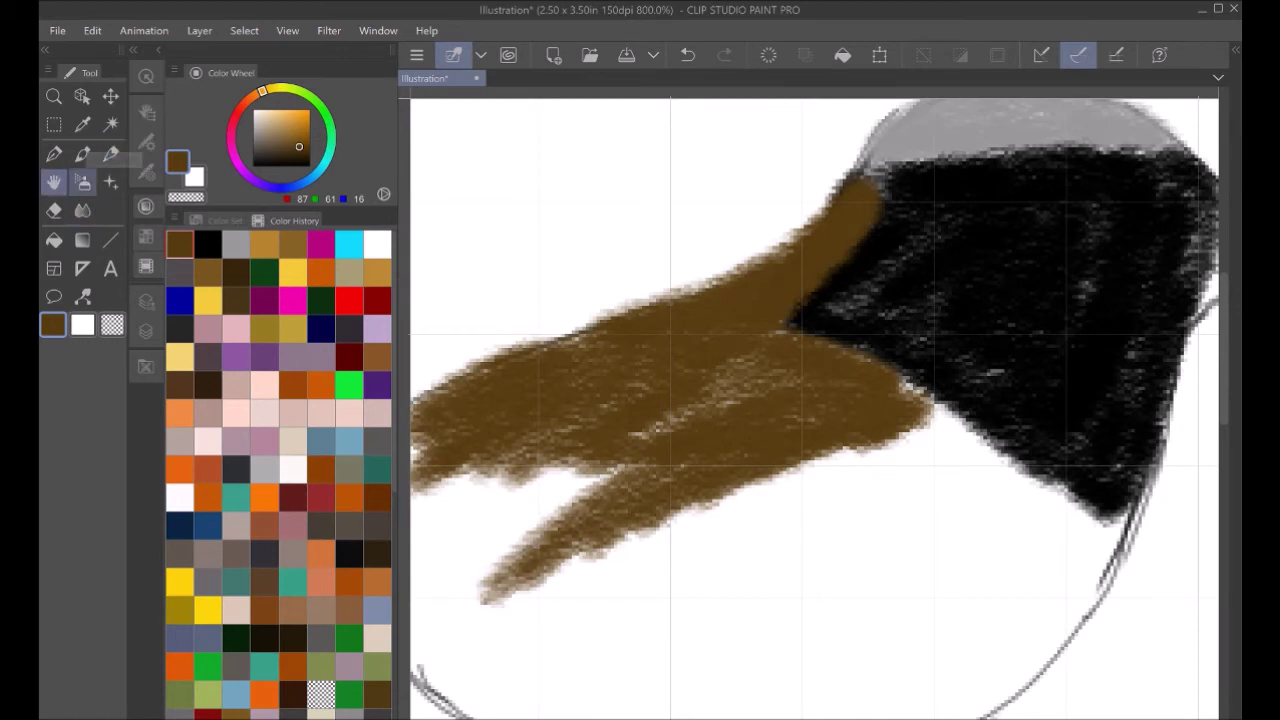
pyautogui.moveTo(619, 609); pyautogui.dragTo(812, 432)
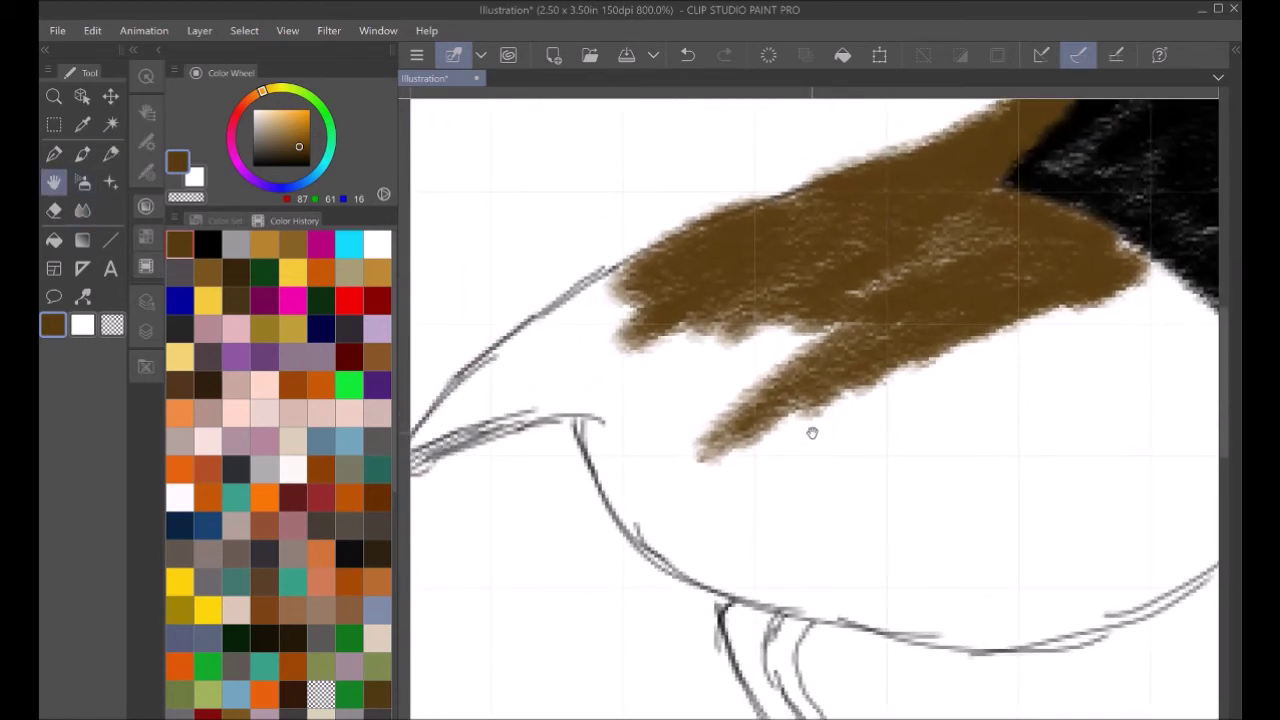
pyautogui.click(111, 153)
pyautogui.moveTo(840, 345)
pyautogui.mouseDown()
pyautogui.moveTo(670, 445)
pyautogui.moveTo(732, 374)
pyautogui.moveTo(634, 429)
pyautogui.moveTo(560, 390)
pyautogui.moveTo(538, 350)
pyautogui.moveTo(470, 405)
pyautogui.moveTo(429, 349)
pyautogui.mouseUp()
pyautogui.press('h')
pyautogui.moveTo(474, 531); pyautogui.dragTo(589, 471)
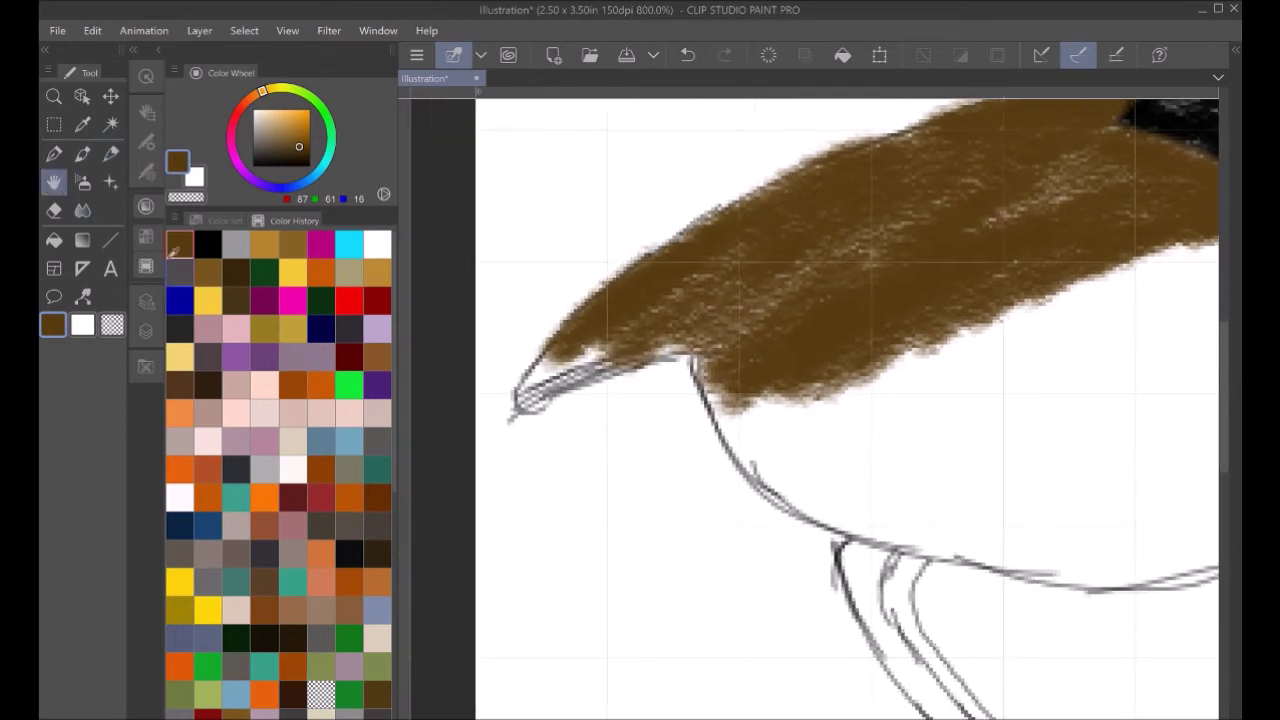
pyautogui.click(111, 155)
pyautogui.moveTo(618, 338)
pyautogui.mouseDown()
pyautogui.moveTo(654, 340)
pyautogui.moveTo(686, 306)
pyautogui.moveTo(729, 417)
pyautogui.moveTo(1100, 285)
pyautogui.mouseUp()
# Step: Paint a golden-brown (RGB 180, 131, 46) border around the belly and start filling its rear part
pyautogui.click(54, 181)
pyautogui.moveTo(983, 393)
pyautogui.mouseDown()
pyautogui.moveTo(577, 529)
pyautogui.moveTo(654, 434)
pyautogui.moveTo(774, 371)
pyautogui.moveTo(783, 350)
pyautogui.moveTo(622, 300)
pyautogui.mouseUp()
pyautogui.click(264, 244)
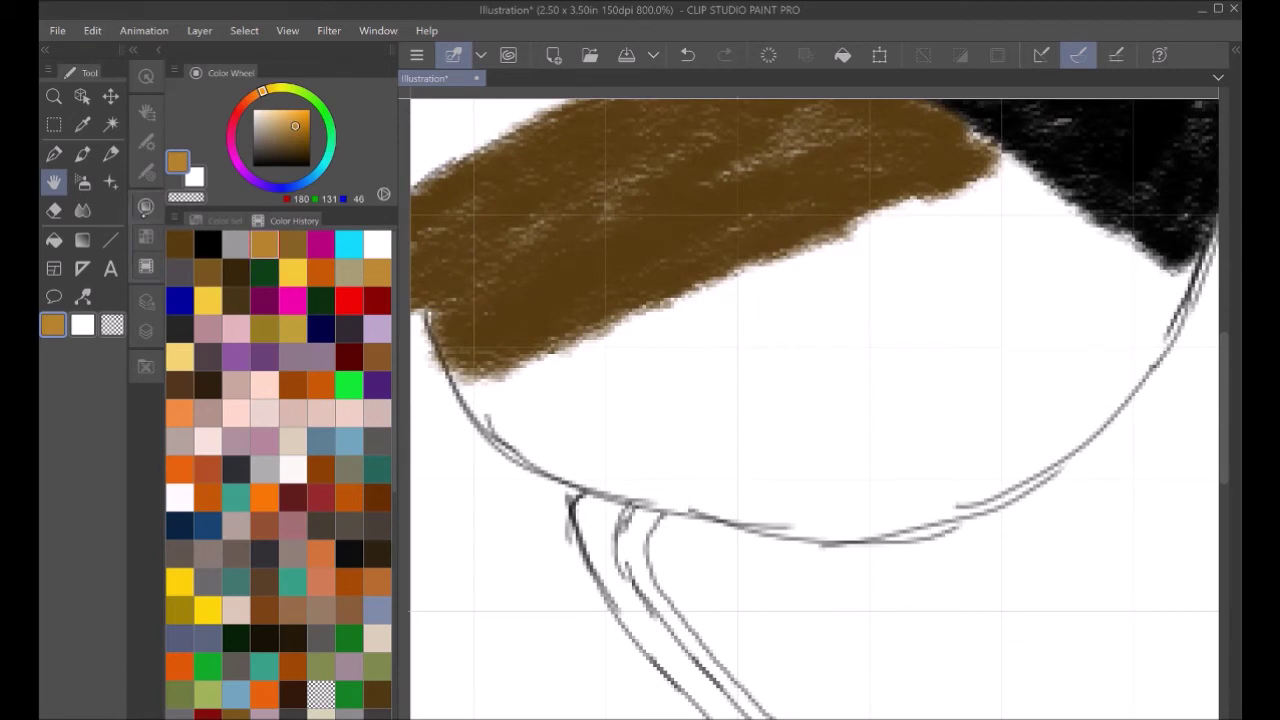
pyautogui.click(110, 153)
pyautogui.moveTo(475, 388); pyautogui.dragTo(520, 426)
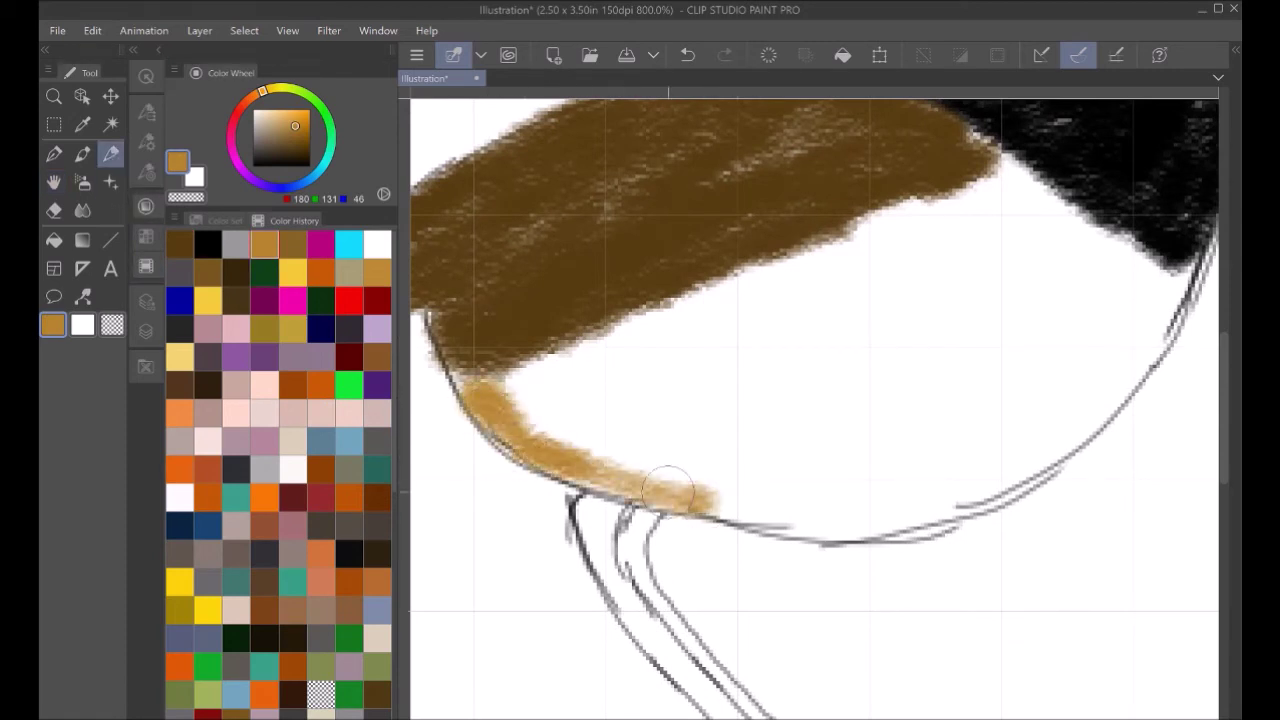
pyautogui.moveTo(668, 490)
pyautogui.mouseDown()
pyautogui.moveTo(862, 518)
pyautogui.moveTo(995, 478)
pyautogui.moveTo(1132, 360)
pyautogui.moveTo(1150, 298)
pyautogui.moveTo(1072, 223)
pyautogui.moveTo(1174, 308)
pyautogui.moveTo(892, 525)
pyautogui.mouseUp()
pyautogui.moveTo(1130, 285)
pyautogui.mouseDown()
pyautogui.moveTo(1079, 232)
pyautogui.moveTo(950, 175)
pyautogui.moveTo(660, 331)
pyautogui.moveTo(470, 400)
pyautogui.moveTo(740, 440)
pyautogui.mouseUp()
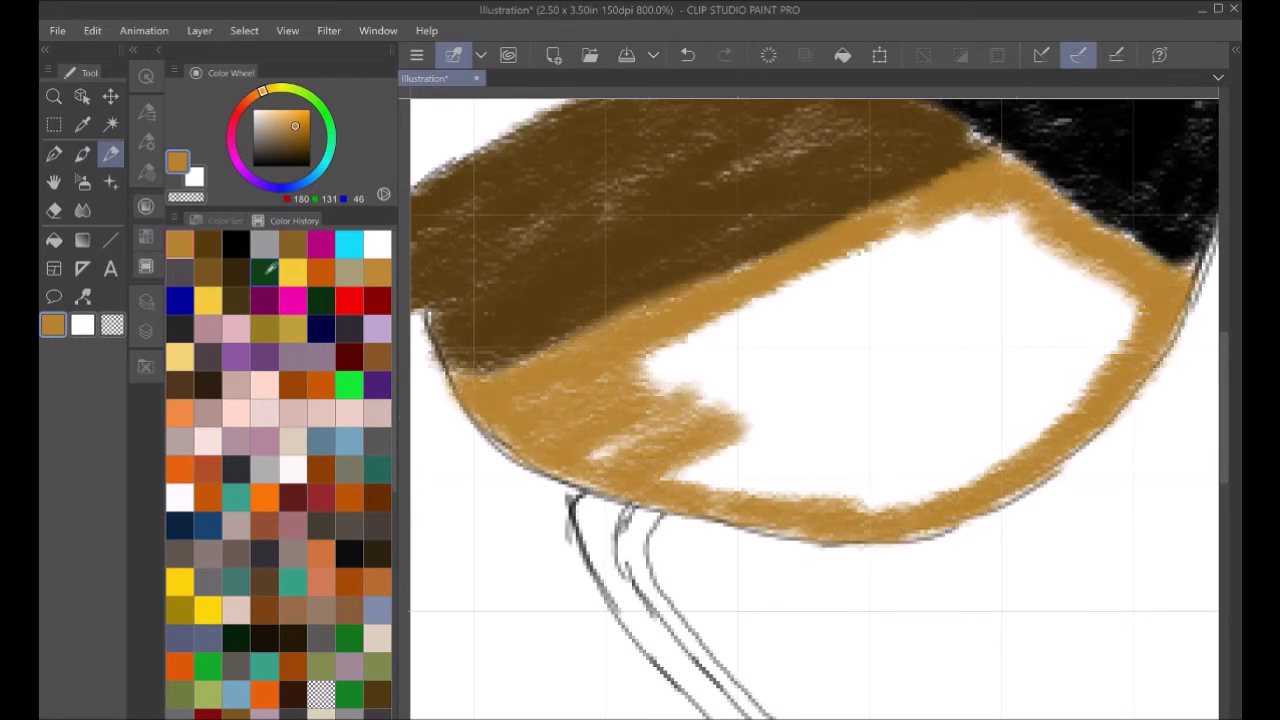
# Step: Touch up the rump edge in dark brown and fill the remaining belly with golden brown
pyautogui.click(208, 244)
pyautogui.moveTo(440, 325); pyautogui.dragTo(430, 306)
pyautogui.click(208, 244)
pyautogui.moveTo(742, 373)
pyautogui.mouseDown()
pyautogui.moveTo(584, 458)
pyautogui.moveTo(800, 290)
pyautogui.moveTo(1010, 215)
pyautogui.mouseUp()
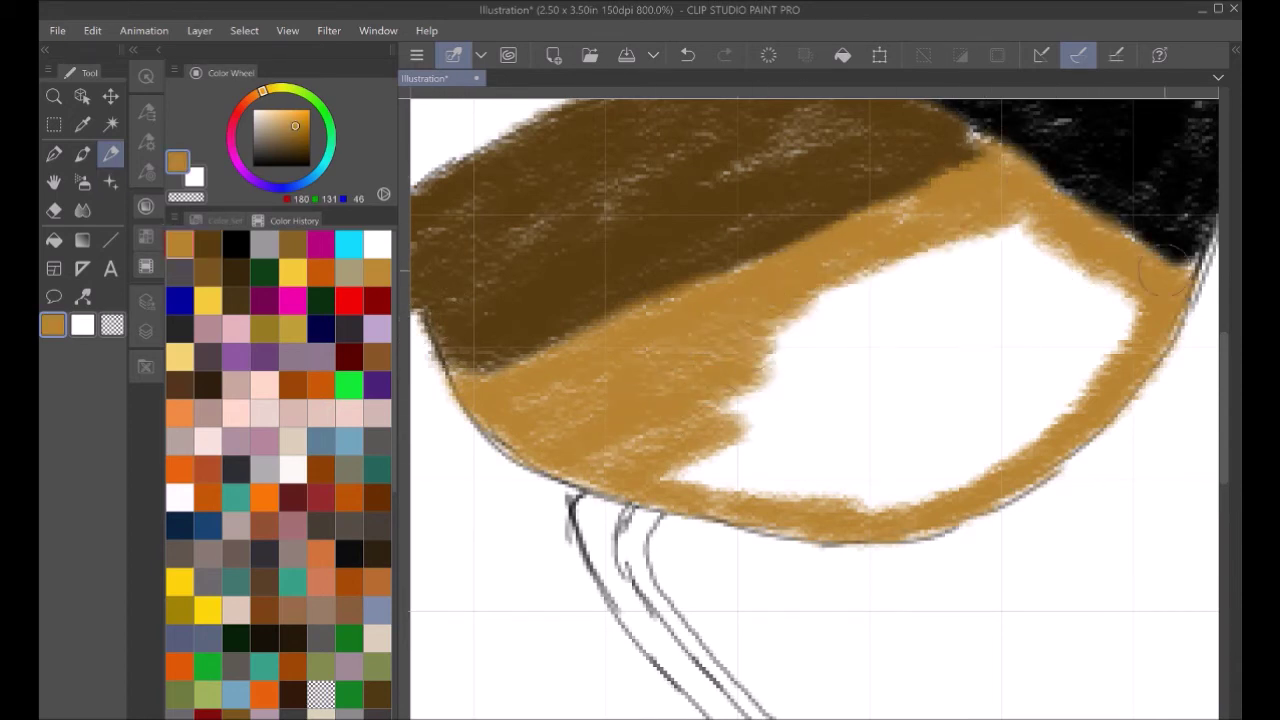
pyautogui.moveTo(1155, 272)
pyautogui.mouseDown()
pyautogui.moveTo(1098, 246)
pyautogui.moveTo(1133, 292)
pyautogui.moveTo(1111, 364)
pyautogui.moveTo(950, 502)
pyautogui.moveTo(852, 487)
pyautogui.moveTo(962, 452)
pyautogui.moveTo(903, 426)
pyautogui.moveTo(747, 411)
pyautogui.moveTo(839, 324)
pyautogui.moveTo(842, 299)
pyautogui.moveTo(995, 248)
pyautogui.moveTo(1014, 266)
pyautogui.moveTo(1103, 277)
pyautogui.moveTo(1049, 385)
pyautogui.moveTo(1038, 361)
pyautogui.moveTo(964, 370)
pyautogui.moveTo(1013, 312)
pyautogui.moveTo(971, 297)
pyautogui.moveTo(830, 361)
pyautogui.moveTo(819, 344)
pyautogui.moveTo(612, 432)
pyautogui.moveTo(832, 268)
pyautogui.moveTo(752, 279)
pyautogui.moveTo(836, 242)
pyautogui.moveTo(671, 325)
pyautogui.moveTo(522, 382)
pyautogui.moveTo(480, 382)
pyautogui.moveTo(573, 457)
pyautogui.moveTo(696, 454)
pyautogui.moveTo(575, 439)
pyautogui.moveTo(614, 386)
pyautogui.mouseUp()
# Step: Paint over the belly in white (RGB 255, 255, 255), letting faint golden-brown texture show through
pyautogui.click(377, 244)
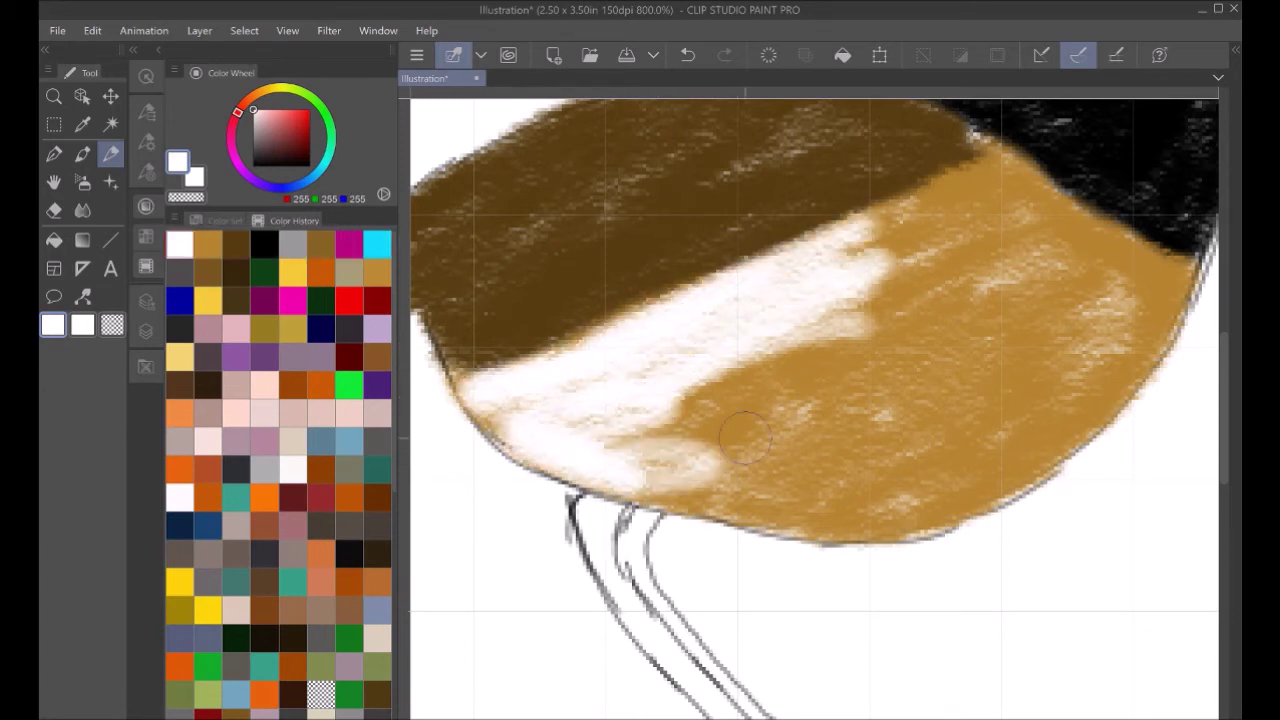
pyautogui.moveTo(504, 404)
pyautogui.mouseDown()
pyautogui.moveTo(551, 450)
pyautogui.moveTo(562, 418)
pyautogui.moveTo(625, 480)
pyautogui.moveTo(827, 522)
pyautogui.moveTo(799, 514)
pyautogui.moveTo(922, 430)
pyautogui.moveTo(844, 412)
pyautogui.moveTo(709, 455)
pyautogui.moveTo(831, 370)
pyautogui.moveTo(791, 361)
pyautogui.moveTo(723, 377)
pyautogui.moveTo(878, 405)
pyautogui.moveTo(904, 337)
pyautogui.moveTo(907, 437)
pyautogui.moveTo(887, 522)
pyautogui.moveTo(997, 478)
pyautogui.moveTo(1129, 378)
pyautogui.moveTo(961, 457)
pyautogui.moveTo(1019, 378)
pyautogui.moveTo(927, 397)
pyautogui.moveTo(915, 374)
pyautogui.moveTo(928, 316)
pyautogui.moveTo(841, 347)
pyautogui.moveTo(876, 298)
pyautogui.moveTo(842, 290)
pyautogui.moveTo(891, 235)
pyautogui.moveTo(1006, 168)
pyautogui.moveTo(1076, 220)
pyautogui.moveTo(1174, 262)
pyautogui.moveTo(1157, 323)
pyautogui.moveTo(1148, 298)
pyautogui.moveTo(1079, 242)
pyautogui.moveTo(971, 190)
pyautogui.mouseUp()
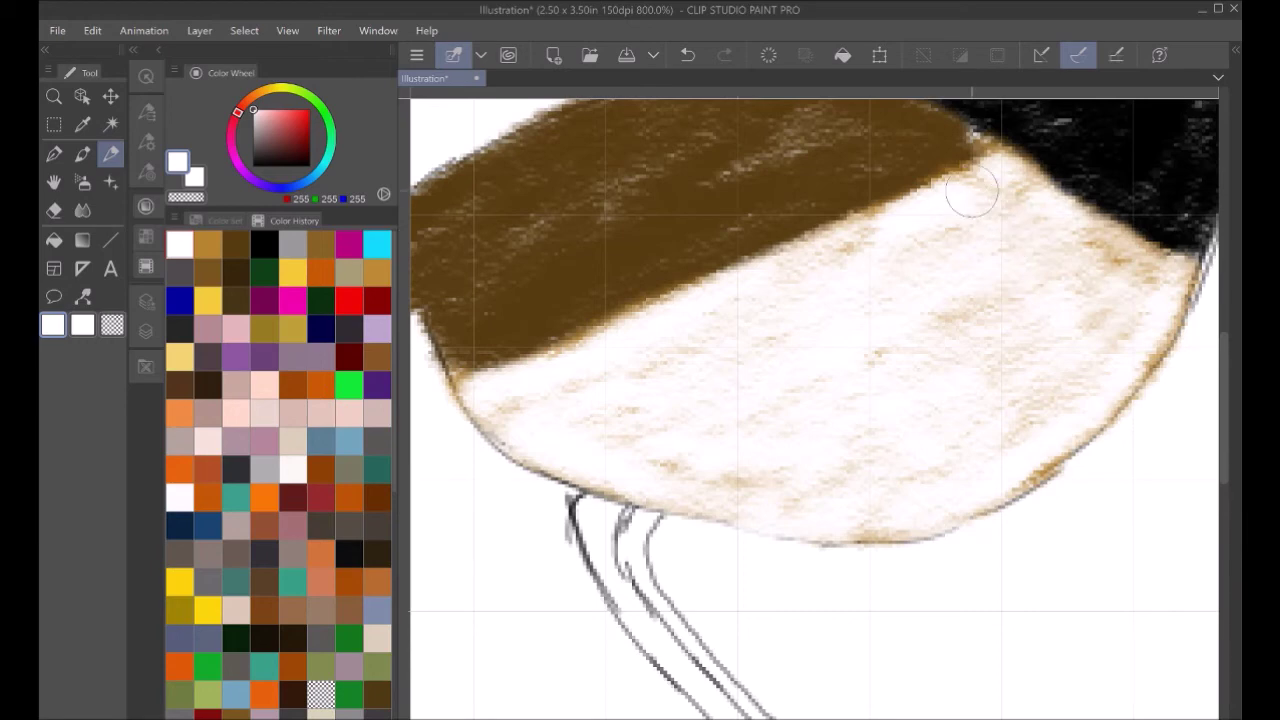
# Step: Extend the wing's lower edge into the belly as a rounded curve in dark brown (RGB 87, 61, 16)
pyautogui.hotkey('ctrl', 'alt', '0')
pyautogui.scroll(8, 800, 430)
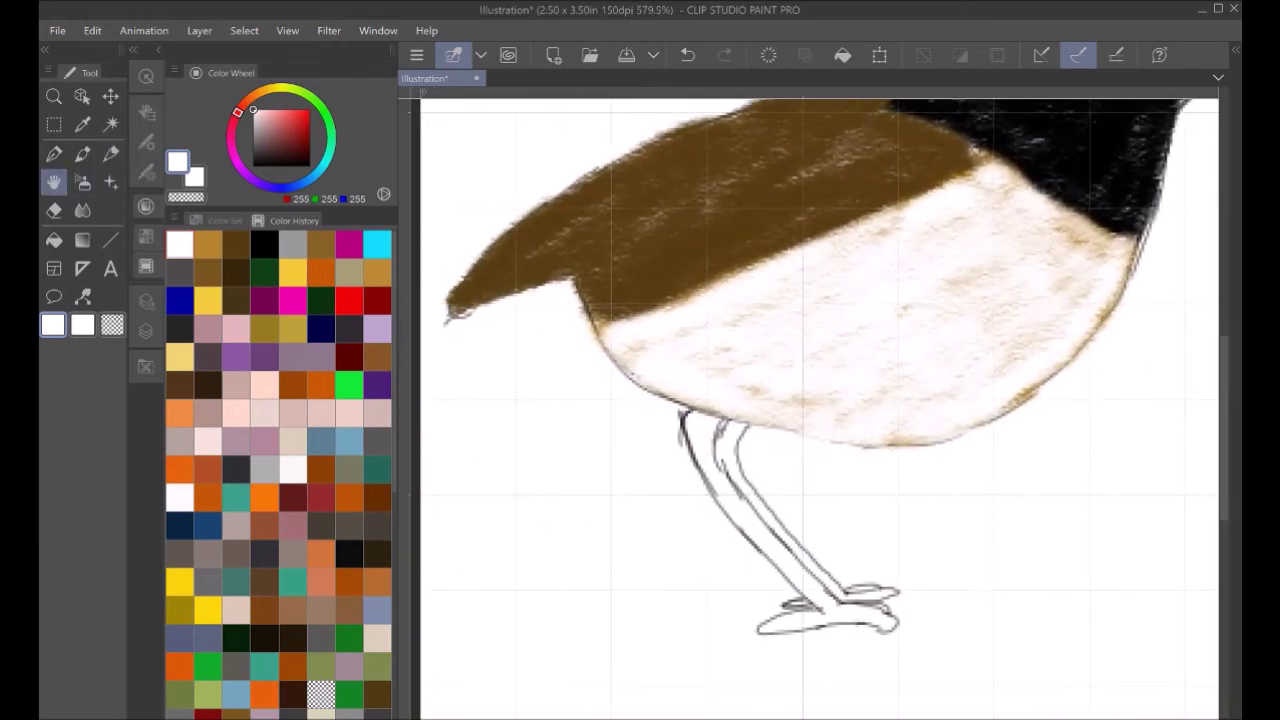
pyautogui.scroll(2, 856, 160)
pyautogui.moveTo(856, 160); pyautogui.dragTo(796, 290)
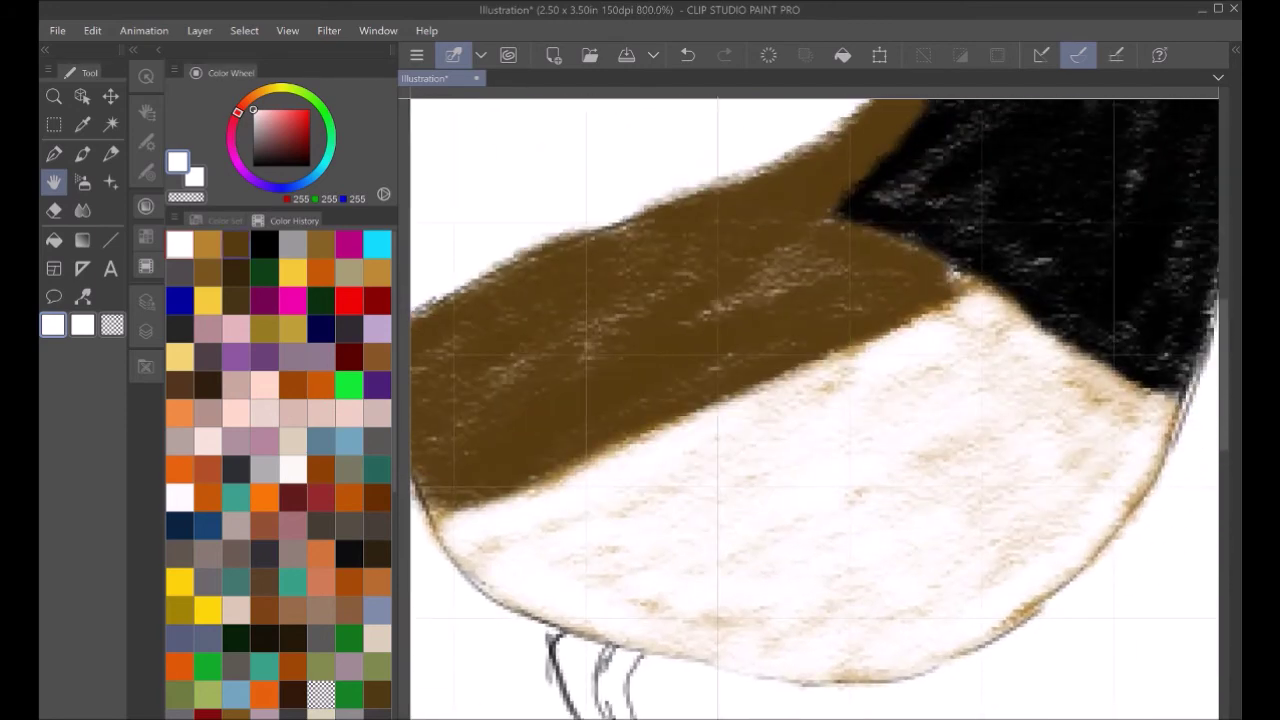
pyautogui.click(236, 245)
pyautogui.moveTo(668, 435)
pyautogui.mouseDown()
pyautogui.moveTo(860, 324)
pyautogui.moveTo(562, 462)
pyautogui.moveTo(882, 325)
pyautogui.moveTo(702, 446)
pyautogui.moveTo(838, 347)
pyautogui.mouseUp()
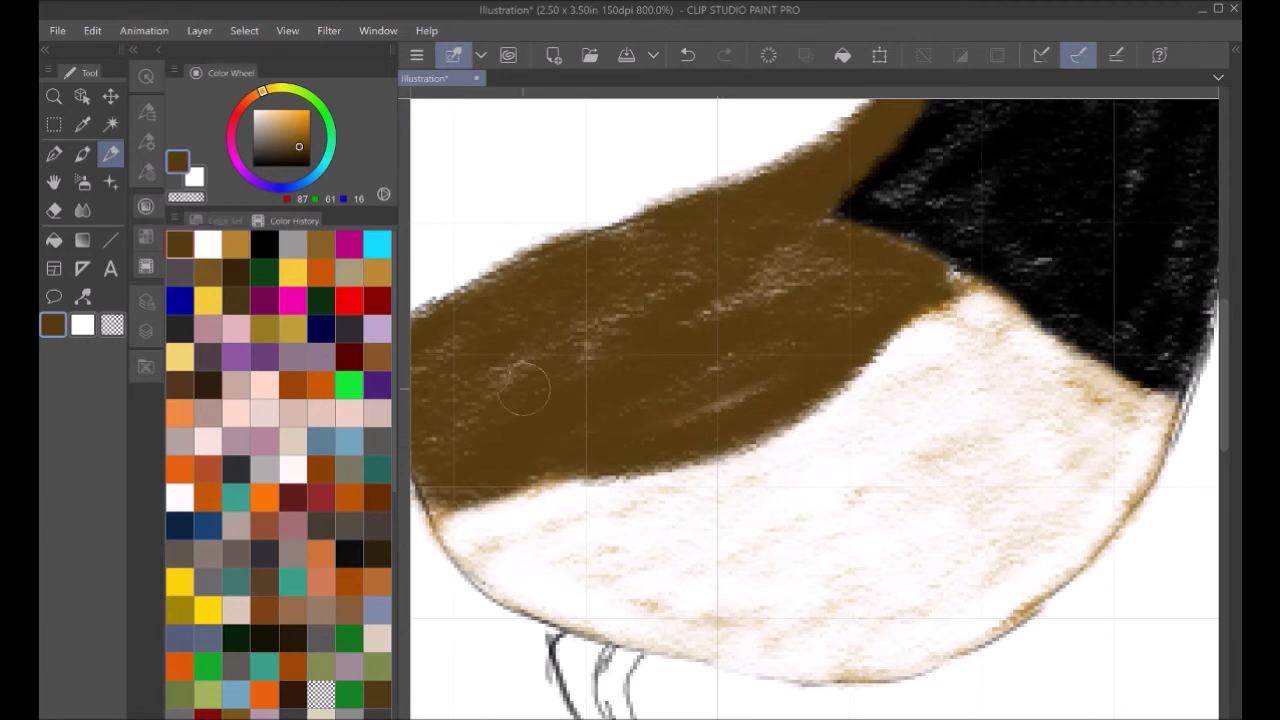
# Step: Draw a thin black line from the wing's lower edge across to the upper tail, using the Rough pencil at brush size 5
pyautogui.click(264, 245)
pyautogui.click(146, 112)
pyautogui.click(377, 545)
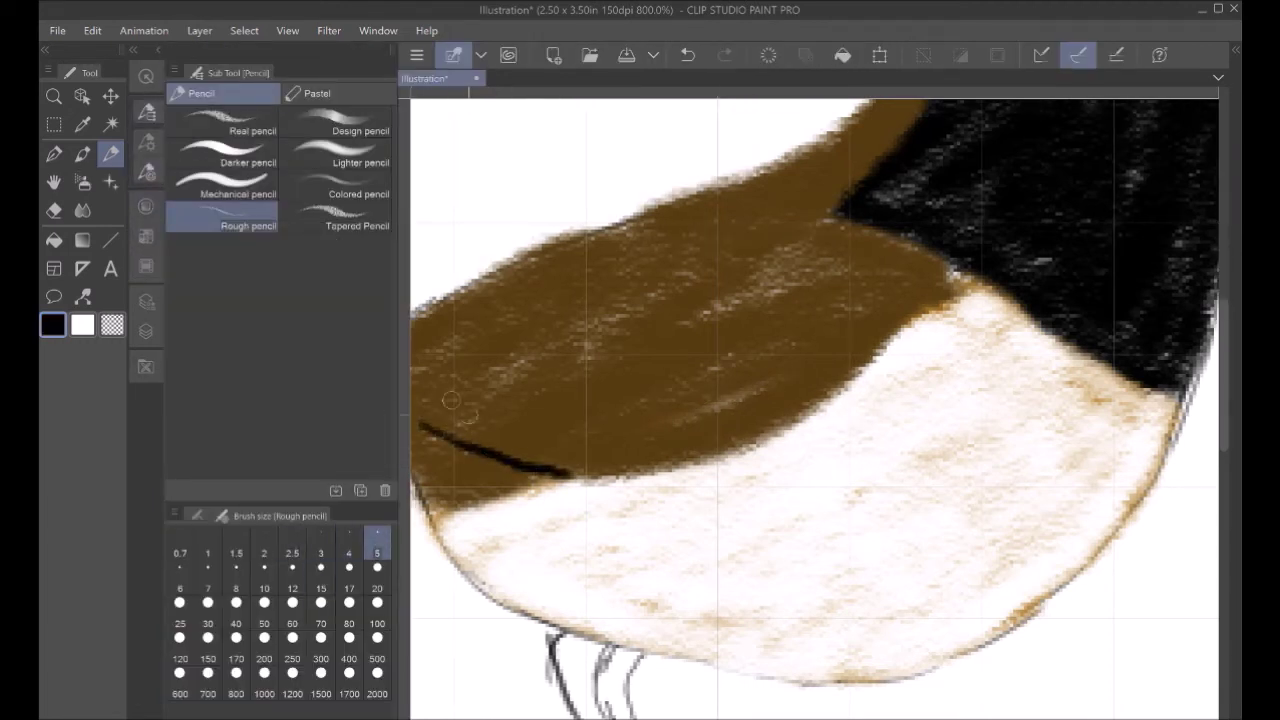
pyautogui.press('h')
pyautogui.moveTo(498, 379); pyautogui.dragTo(653, 391)
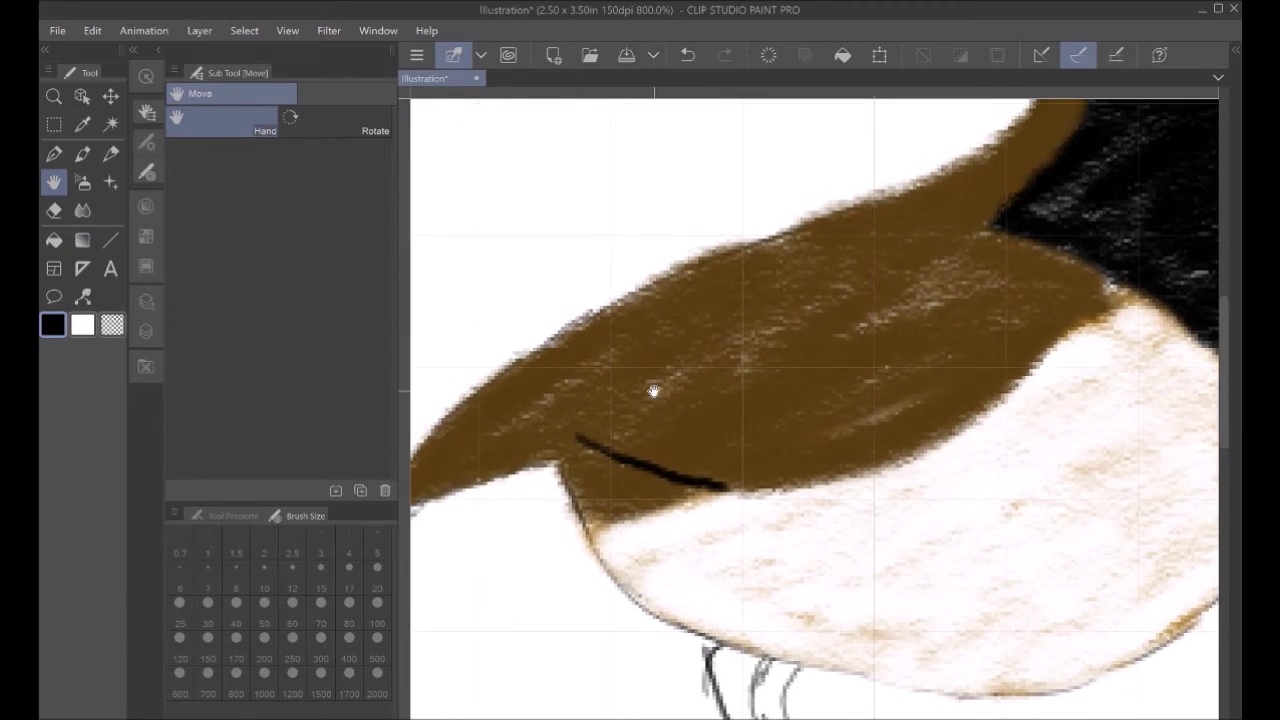
pyautogui.press('p')
pyautogui.moveTo(578, 440); pyautogui.dragTo(519, 404)
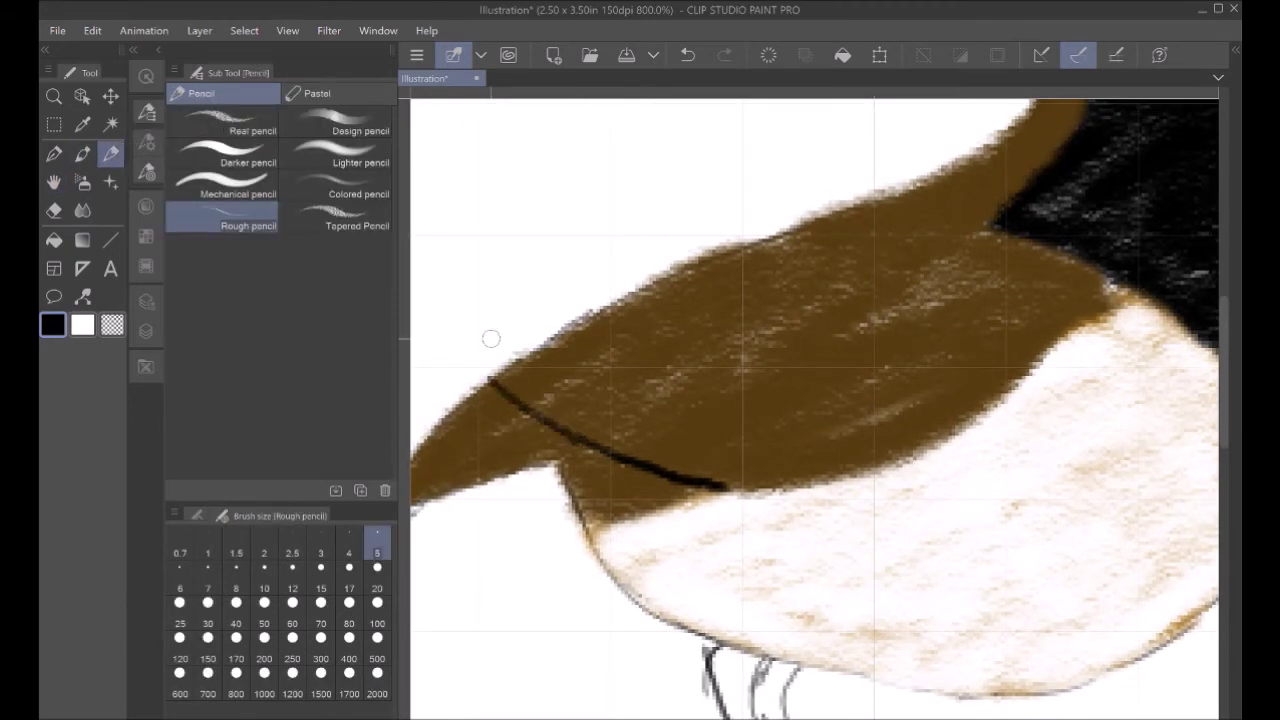
# Step: Paint the near leg dark grey (RGB 79, 76, 76) with the Rough pencil, from the belly downward
pyautogui.press('h')
pyautogui.moveTo(952, 503)
pyautogui.mouseDown()
pyautogui.moveTo(923, 497)
pyautogui.moveTo(600, 590)
pyautogui.mouseUp()
pyautogui.moveTo(944, 420); pyautogui.dragTo(740, 520)
pyautogui.moveTo(548, 695); pyautogui.dragTo(851, 177)
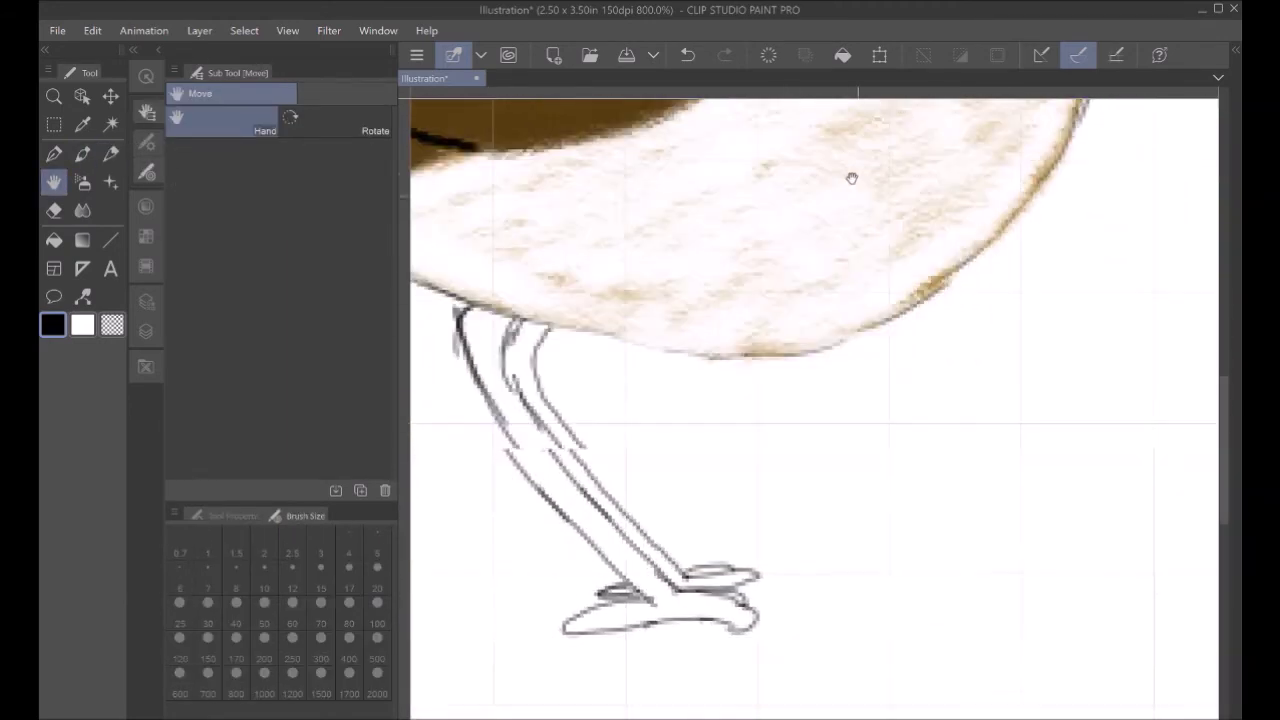
pyautogui.scroll(4, 845, 175)
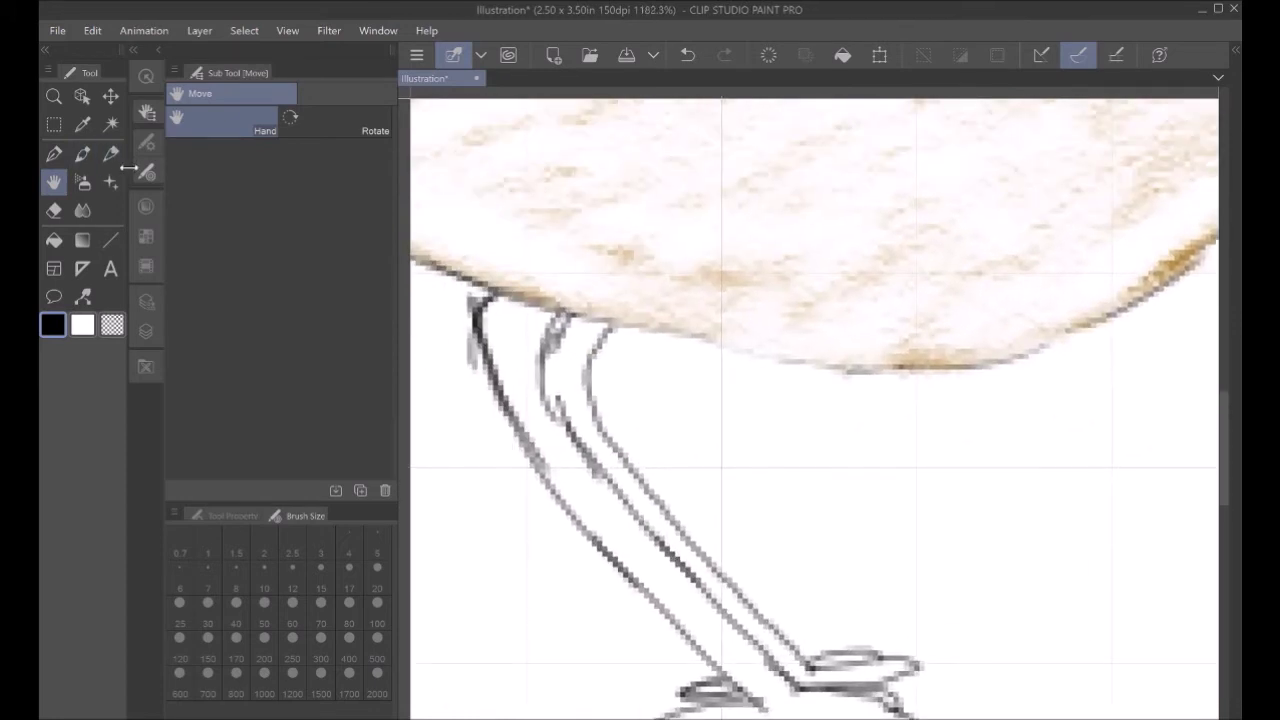
pyautogui.click(111, 154)
pyautogui.click(147, 208)
pyautogui.click(180, 272)
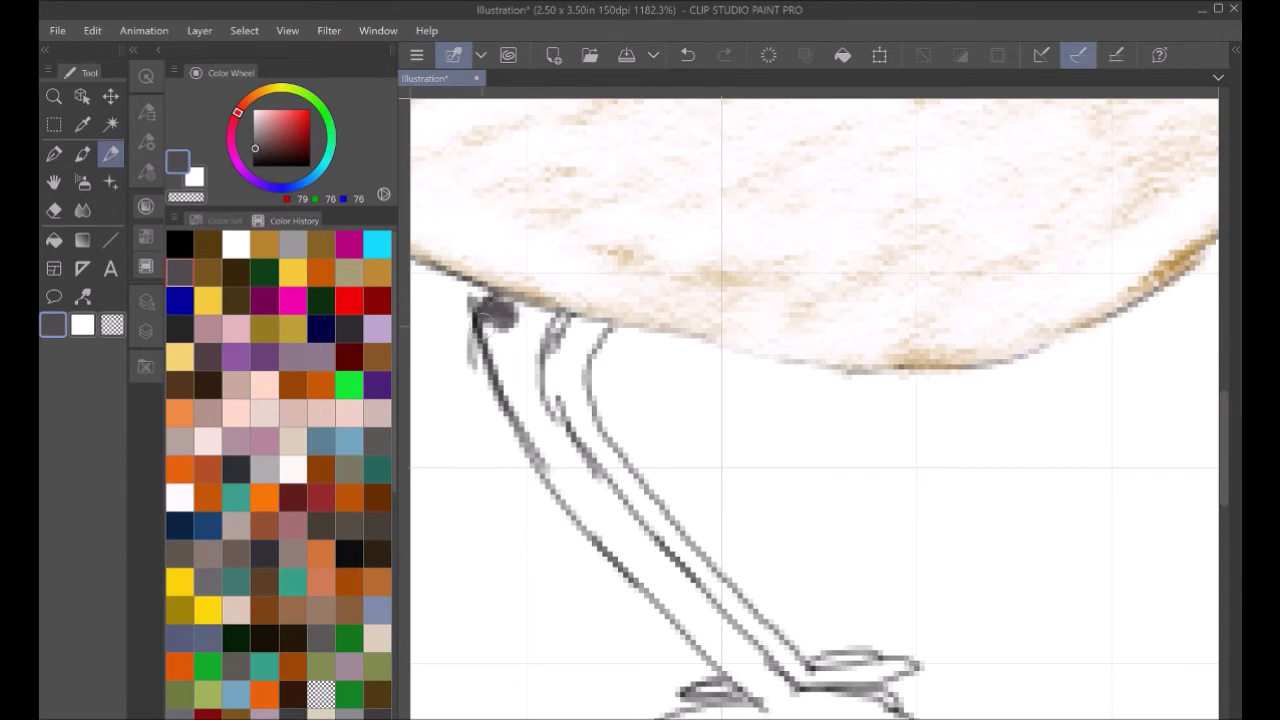
pyautogui.moveTo(497, 314)
pyautogui.mouseDown()
pyautogui.moveTo(552, 317)
pyautogui.moveTo(518, 364)
pyautogui.moveTo(490, 336)
pyautogui.moveTo(548, 462)
pyautogui.moveTo(605, 529)
pyautogui.moveTo(542, 317)
pyautogui.moveTo(590, 489)
pyautogui.moveTo(655, 569)
pyautogui.moveTo(597, 529)
pyautogui.moveTo(658, 562)
pyautogui.moveTo(650, 544)
pyautogui.moveTo(660, 592)
pyautogui.moveTo(695, 650)
pyautogui.mouseUp()
# Step: Complete the near leg and foot in dark grey and paint the far leg and toes near-black (RGB 35, 34, 34)
pyautogui.click(54, 182)
pyautogui.moveTo(700, 500); pyautogui.dragTo(661, 316)
pyautogui.click(111, 154)
pyautogui.moveTo(709, 475)
pyautogui.mouseDown()
pyautogui.moveTo(760, 523)
pyautogui.moveTo(722, 511)
pyautogui.moveTo(690, 545)
pyautogui.moveTo(625, 550)
pyautogui.moveTo(858, 547)
pyautogui.moveTo(817, 538)
pyautogui.moveTo(852, 537)
pyautogui.mouseUp()
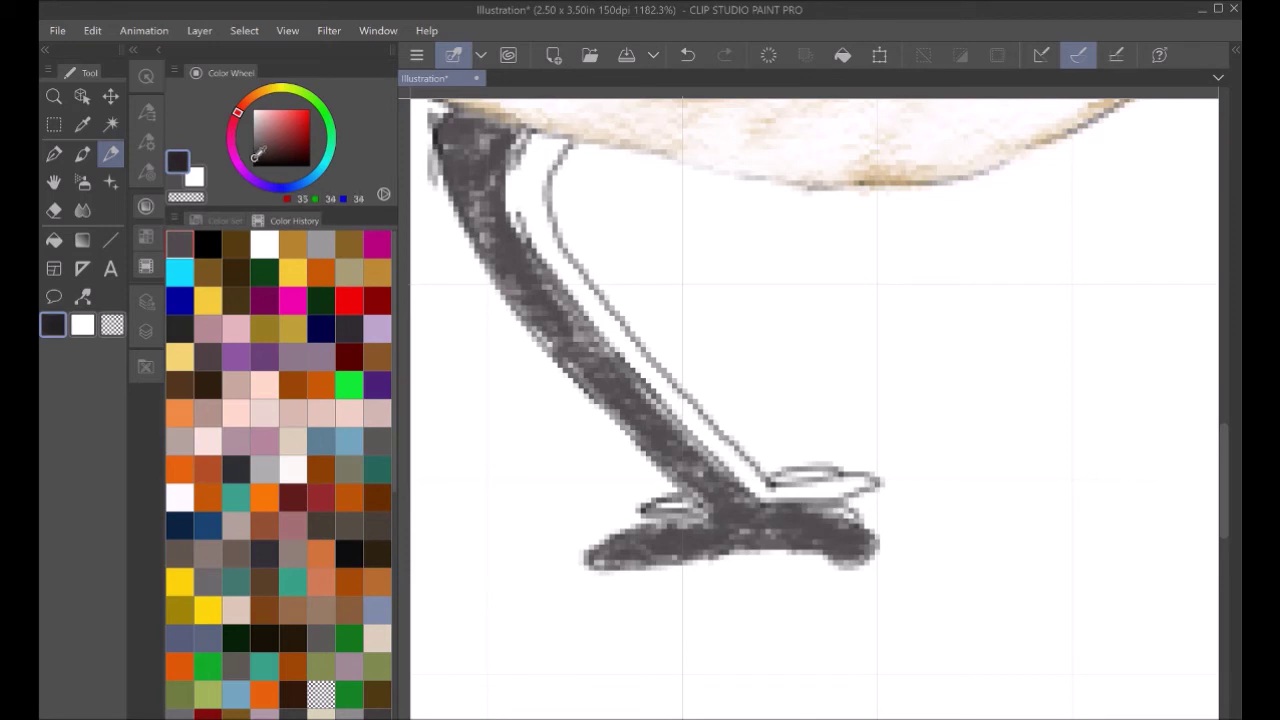
pyautogui.moveTo(555, 140)
pyautogui.mouseDown()
pyautogui.moveTo(531, 212)
pyautogui.moveTo(633, 368)
pyautogui.moveTo(765, 487)
pyautogui.moveTo(837, 482)
pyautogui.moveTo(875, 495)
pyautogui.mouseUp()
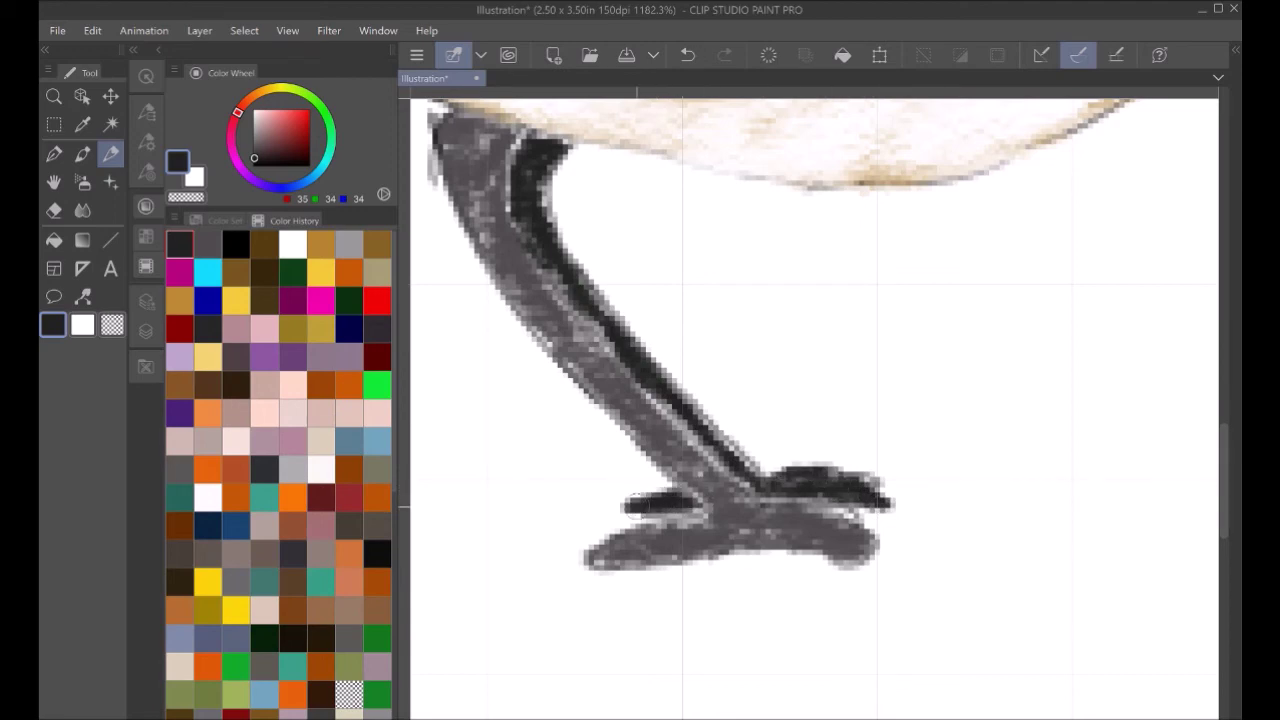
# Step: Fill the beak with mid grey (RGB 153, 153, 153) and draw its mouth line in near-black (RGB 35, 34, 34)
pyautogui.press('space')
pyautogui.moveTo(1175, 118)
pyautogui.mouseDown()
pyautogui.moveTo(889, 426)
pyautogui.moveTo(745, 685)
pyautogui.mouseUp()
pyautogui.moveTo(1125, 110)
pyautogui.mouseDown()
pyautogui.moveTo(769, 443)
pyautogui.moveTo(938, 525)
pyautogui.mouseUp()
pyautogui.click(208, 244)
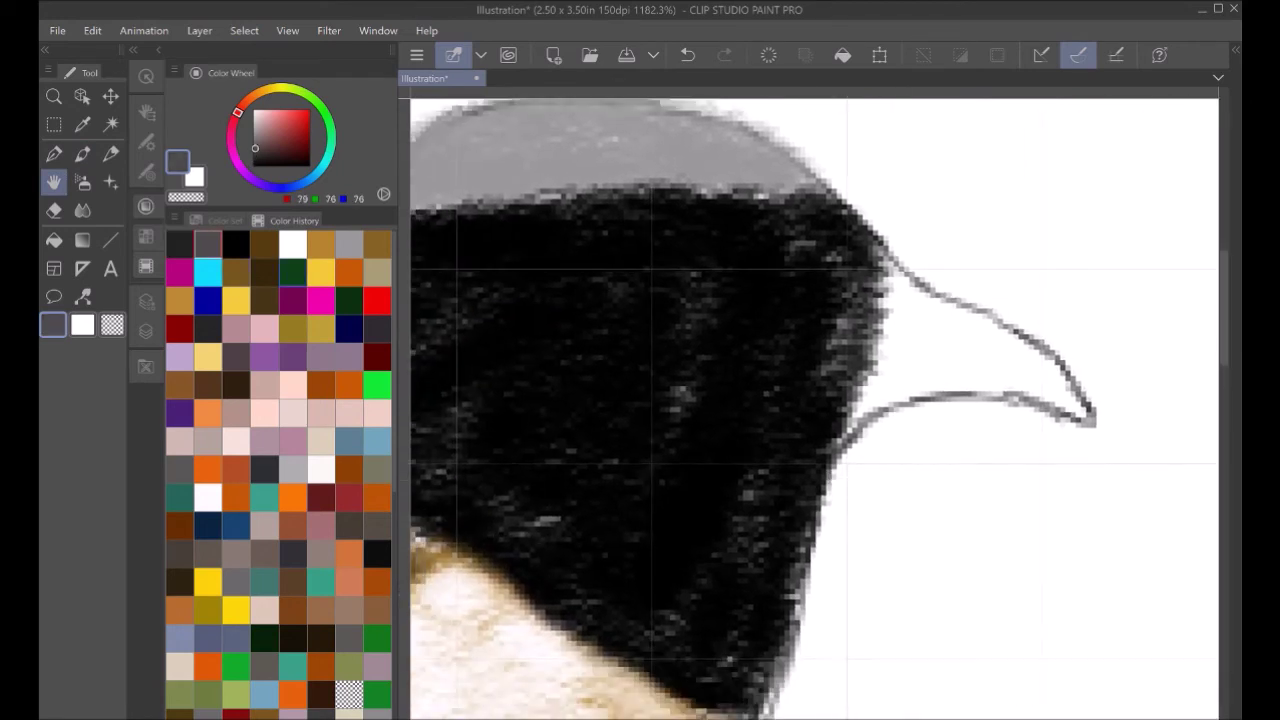
pyautogui.click(349, 243)
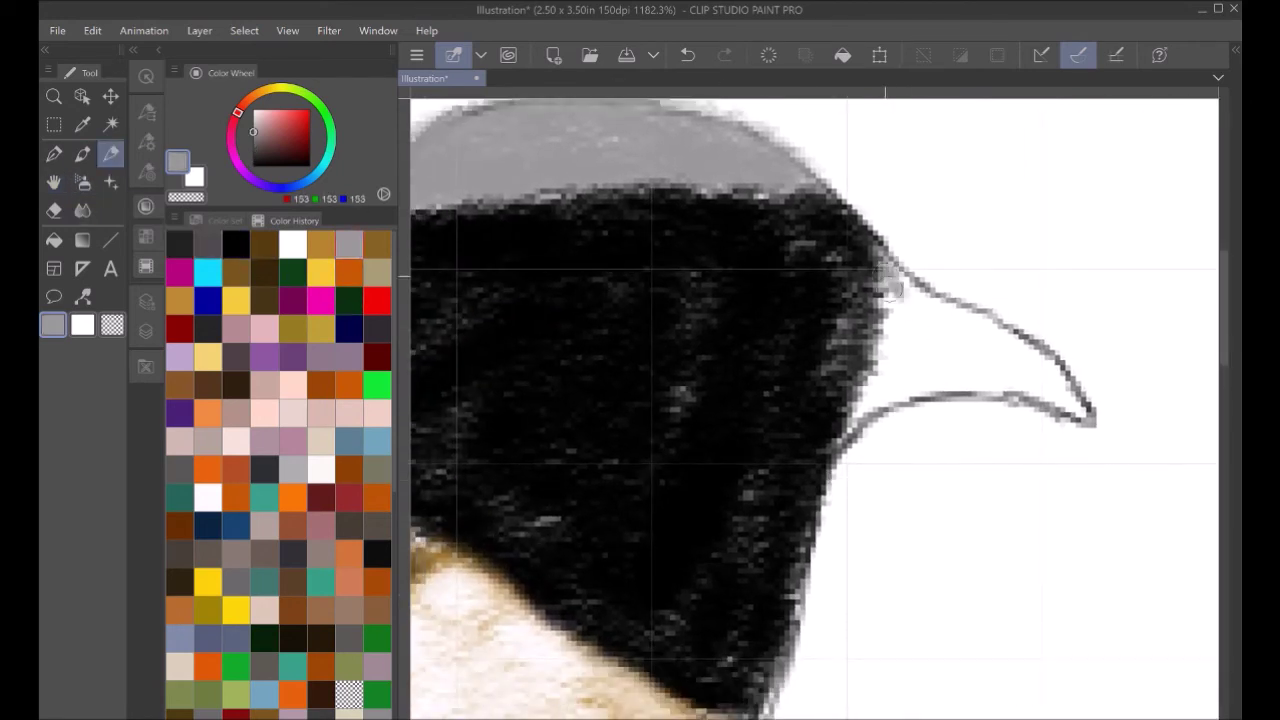
pyautogui.moveTo(893, 290)
pyautogui.mouseDown()
pyautogui.moveTo(881, 362)
pyautogui.moveTo(880, 344)
pyautogui.moveTo(917, 380)
pyautogui.moveTo(870, 401)
pyautogui.moveTo(970, 377)
pyautogui.moveTo(956, 357)
pyautogui.moveTo(923, 350)
pyautogui.moveTo(923, 308)
pyautogui.moveTo(1003, 350)
pyautogui.moveTo(919, 302)
pyautogui.moveTo(1028, 356)
pyautogui.moveTo(1062, 398)
pyautogui.moveTo(1012, 360)
pyautogui.moveTo(1029, 386)
pyautogui.moveTo(922, 378)
pyautogui.mouseUp()
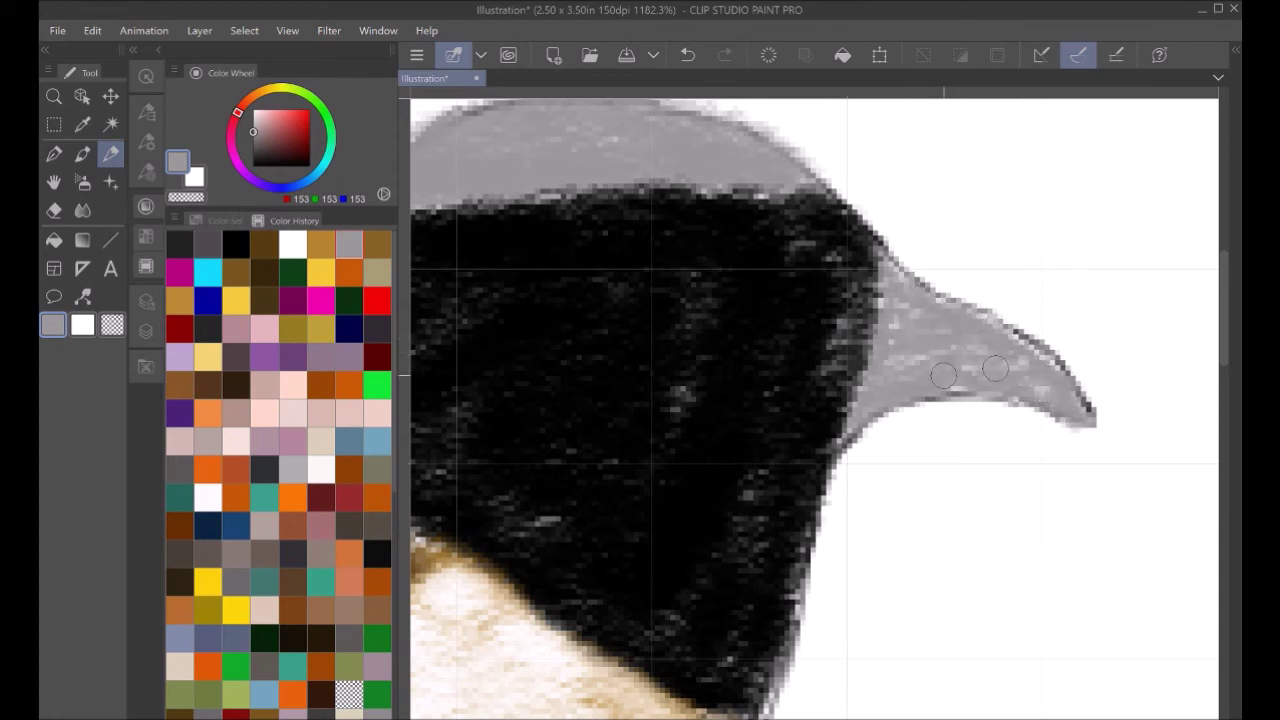
pyautogui.click(208, 244)
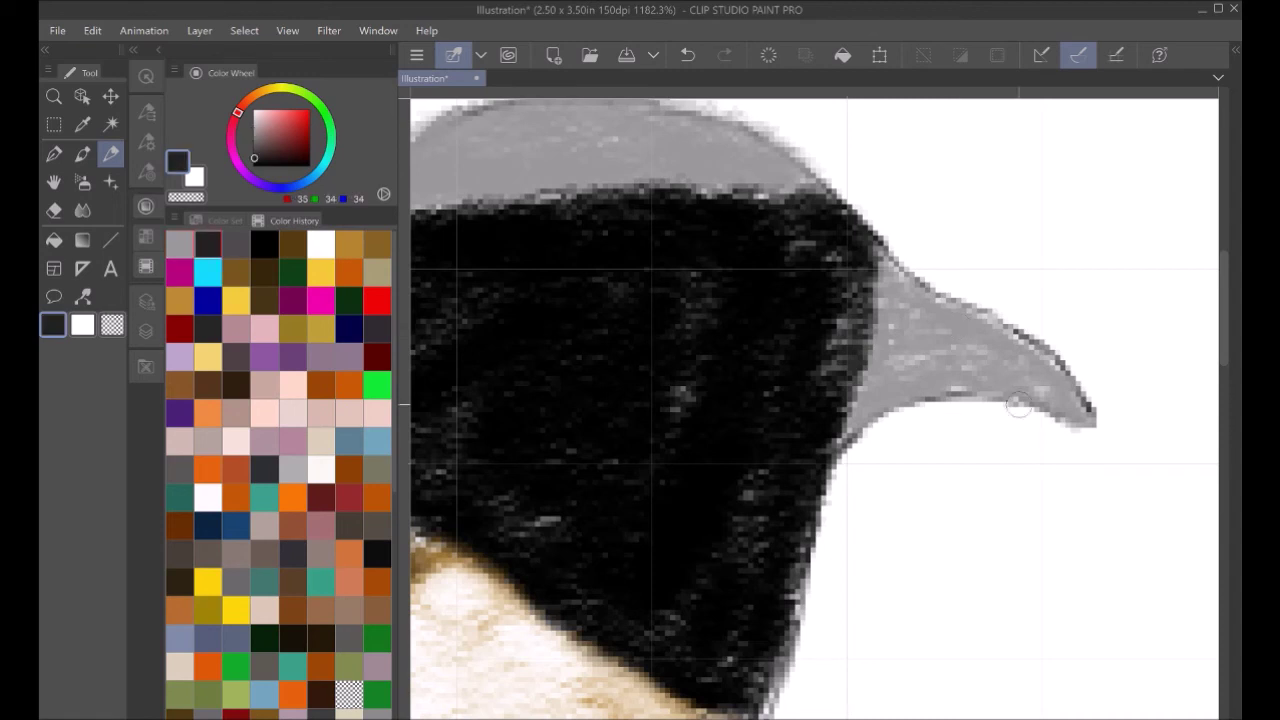
pyautogui.moveTo(1007, 386); pyautogui.dragTo(866, 371)
# Step: Paint the bird's eye on the black face as an oval cyan ring with a near-black (RGB 35, 34, 34) pupil
pyautogui.click(208, 271)
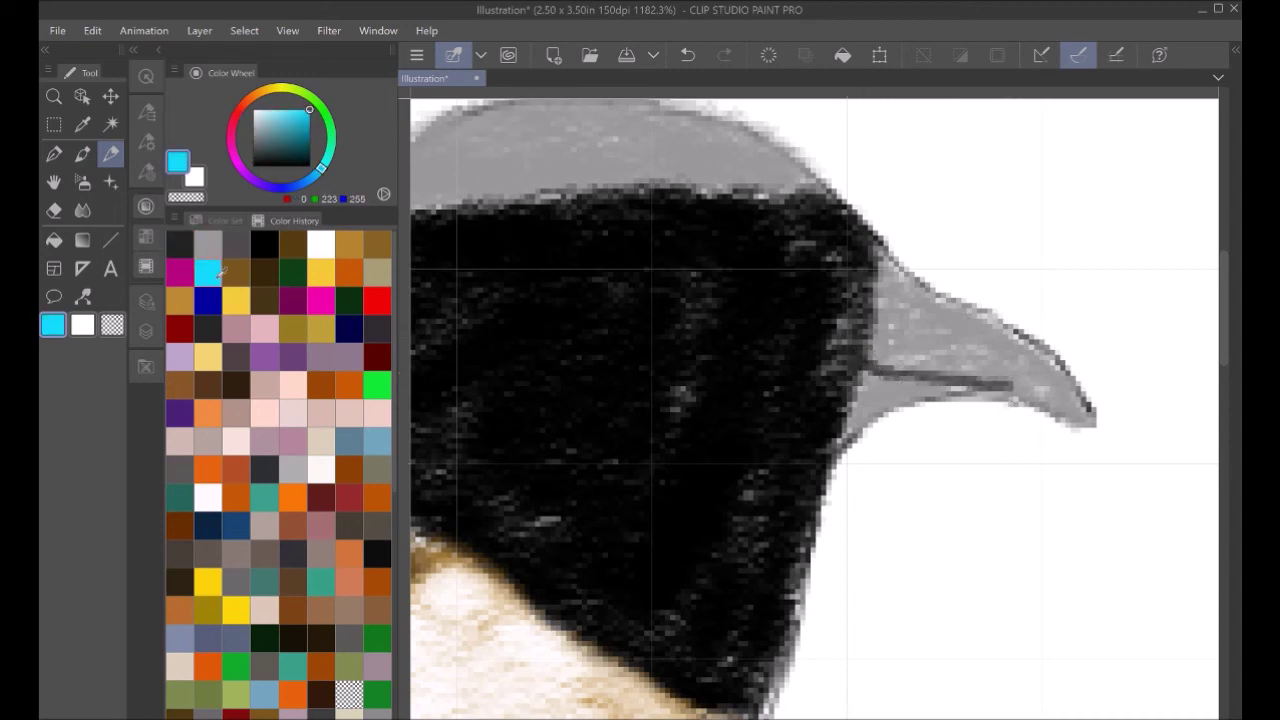
pyautogui.moveTo(690, 277)
pyautogui.mouseDown()
pyautogui.moveTo(630, 325)
pyautogui.moveTo(659, 260)
pyautogui.moveTo(620, 318)
pyautogui.moveTo(667, 345)
pyautogui.moveTo(678, 328)
pyautogui.moveTo(636, 314)
pyautogui.moveTo(691, 303)
pyautogui.moveTo(639, 337)
pyautogui.moveTo(683, 300)
pyautogui.moveTo(645, 276)
pyautogui.moveTo(645, 315)
pyautogui.moveTo(681, 268)
pyautogui.moveTo(661, 266)
pyautogui.moveTo(633, 320)
pyautogui.moveTo(663, 320)
pyautogui.moveTo(692, 297)
pyautogui.moveTo(651, 310)
pyautogui.moveTo(667, 300)
pyautogui.moveTo(665, 318)
pyautogui.moveTo(657, 287)
pyautogui.moveTo(671, 326)
pyautogui.moveTo(672, 296)
pyautogui.mouseUp()
pyautogui.click(212, 244)
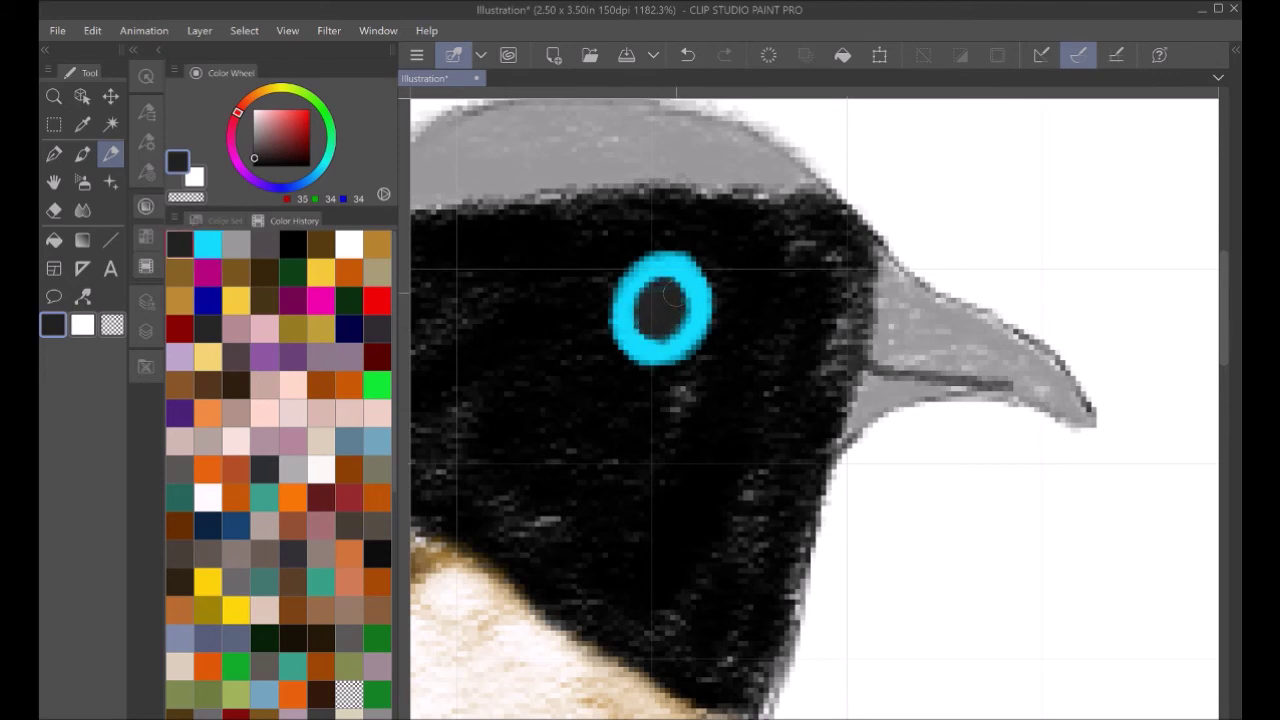
# Step: Add a white highlight over the upper front part of the eye with the Brush tool
pyautogui.click(348, 244)
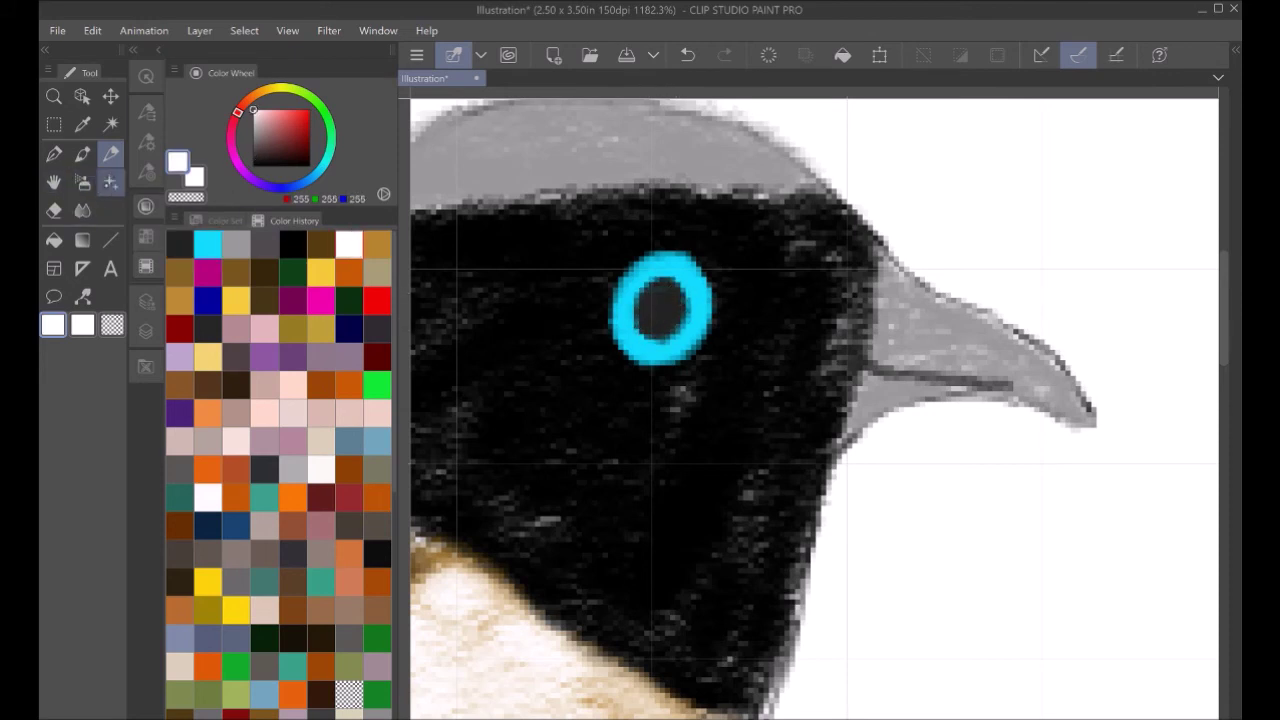
pyautogui.click(83, 154)
pyautogui.moveTo(677, 298)
pyautogui.mouseDown()
pyautogui.moveTo(675, 283)
pyautogui.moveTo(684, 299)
pyautogui.mouseUp()
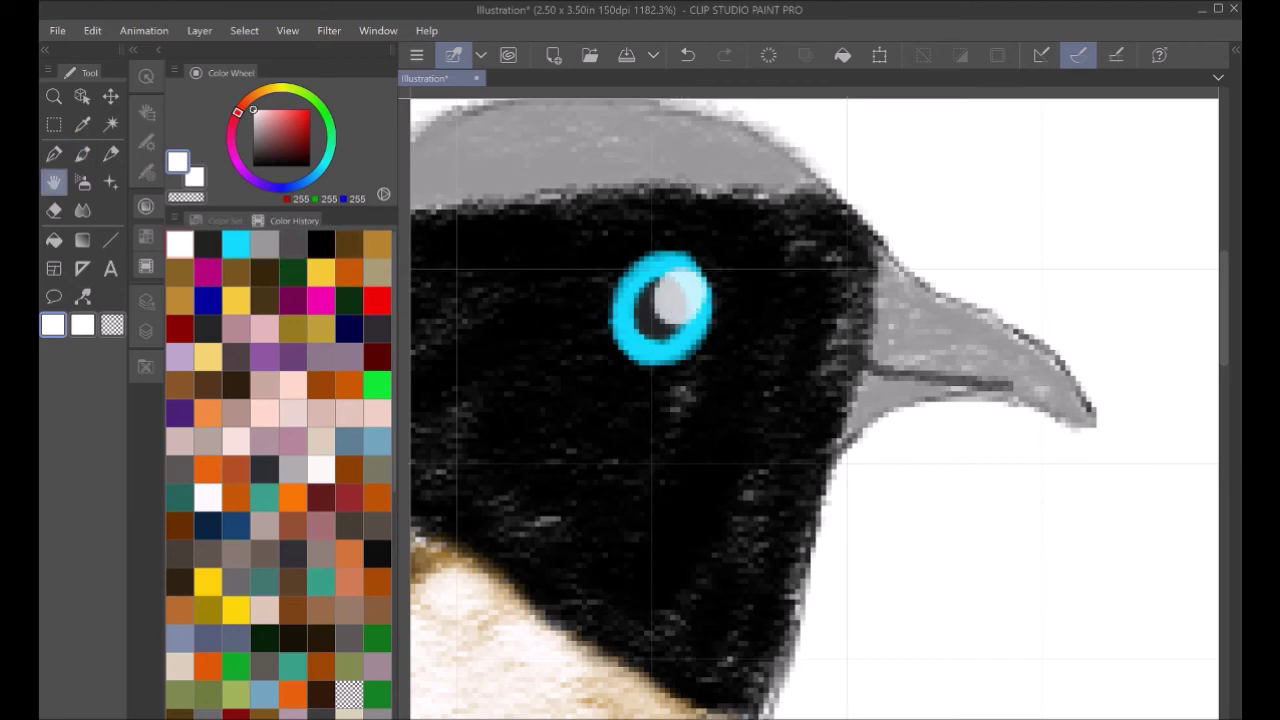
# Step: Hide the sketch layer, Layer 1, so only the coloured bird is displayed
pyautogui.scroll(-5, 815, 408)
pyautogui.moveTo(700, 400); pyautogui.dragTo(842, 389)
pyautogui.click(146, 312)
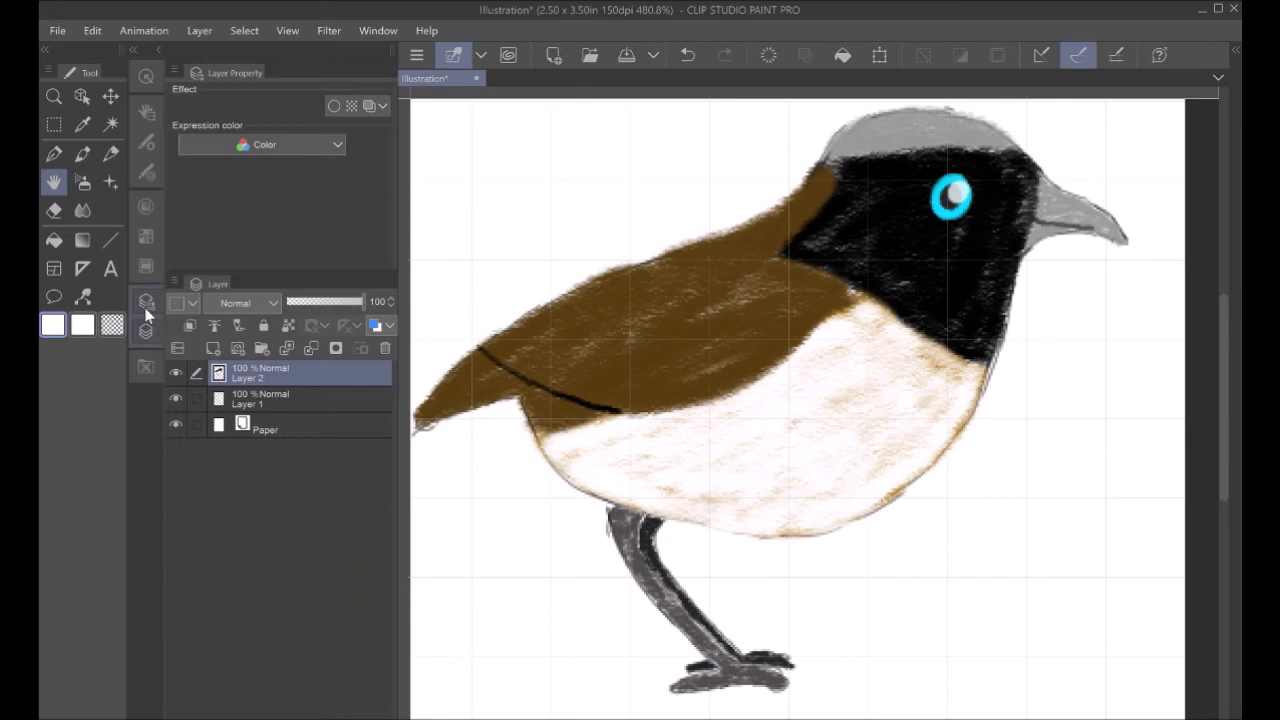
pyautogui.click(171, 402)
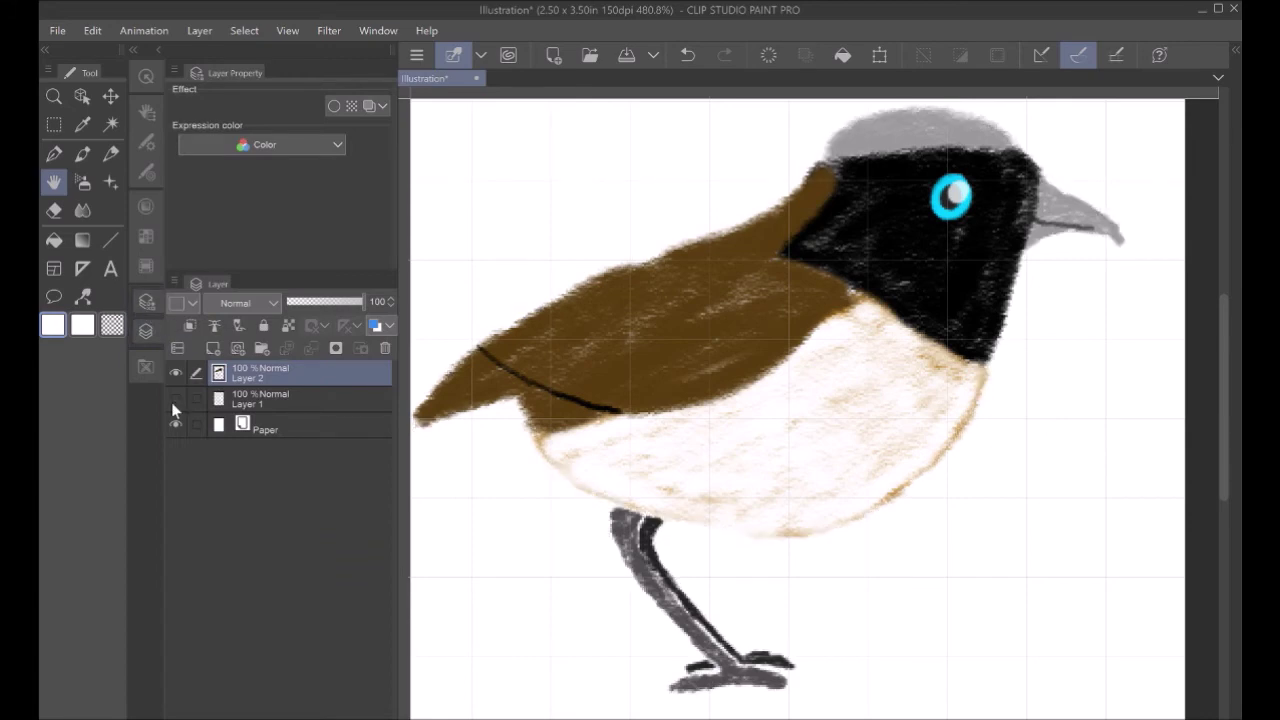
# Step: Extend the grey crown (RGB 153, 153, 153) at the back of the head down to the brown nape
pyautogui.moveTo(800, 330); pyautogui.dragTo(805, 465)
pyautogui.scroll(5, 990, 316)
pyautogui.moveTo(800, 350); pyautogui.dragTo(914, 513)
pyautogui.click(146, 206)
pyautogui.keyDown('alt'); pyautogui.click(783, 413); pyautogui.keyUp('alt')
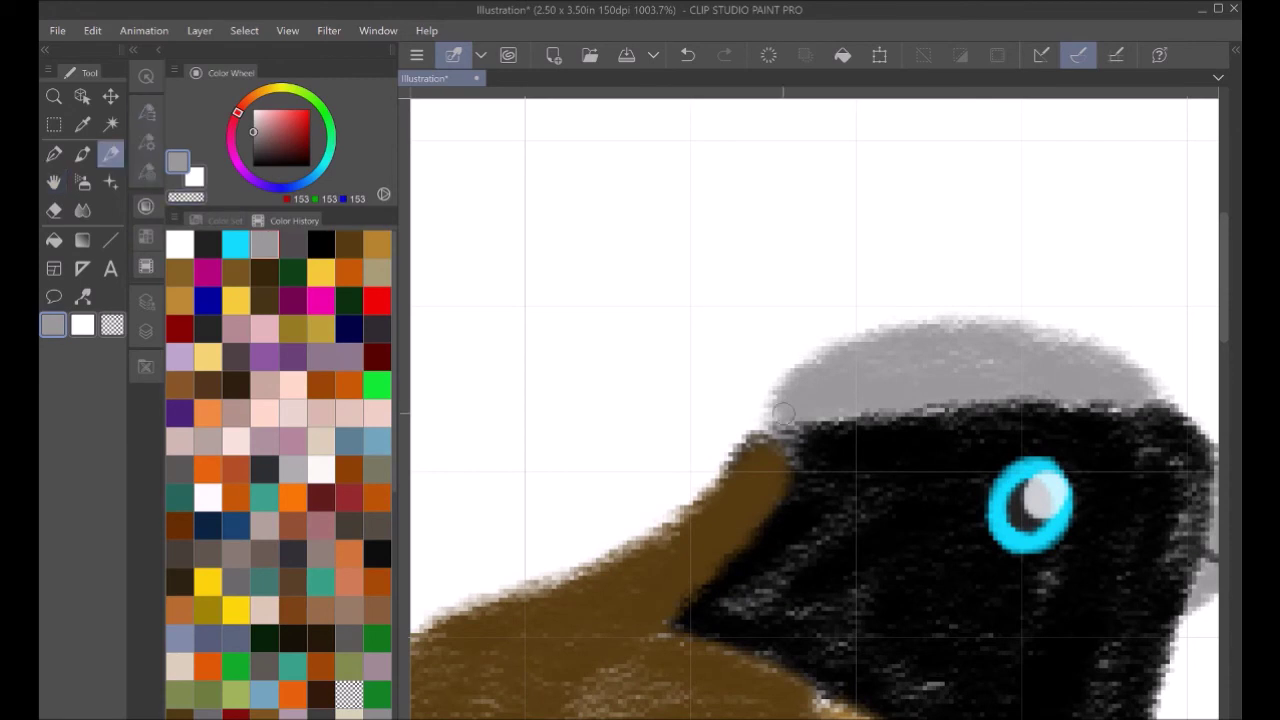
pyautogui.moveTo(766, 414); pyautogui.dragTo(821, 390)
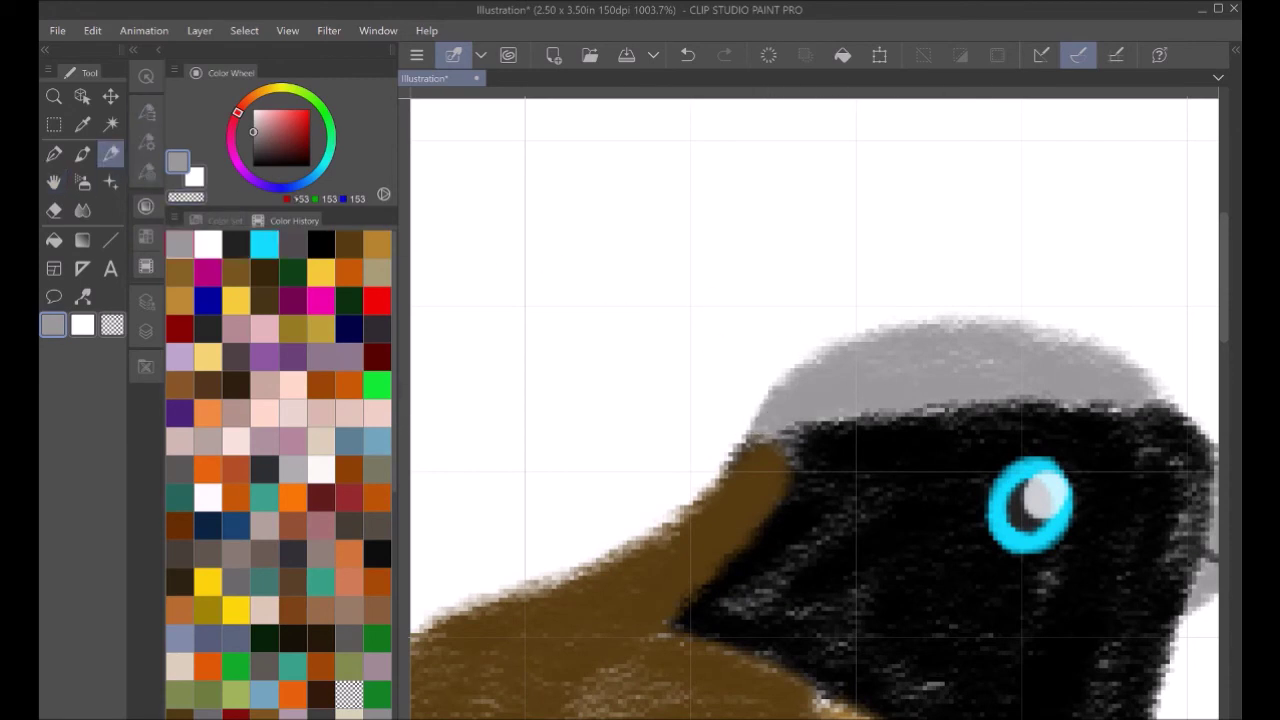
# Step: Smooth the upper edge of the bird's back with brown (RGB 87, 61, 16) pencil strokes, filling the dip behind the neck
pyautogui.moveTo(582, 561); pyautogui.dragTo(910, 283)
pyautogui.moveTo(708, 450); pyautogui.dragTo(811, 452)
pyautogui.click(349, 245)
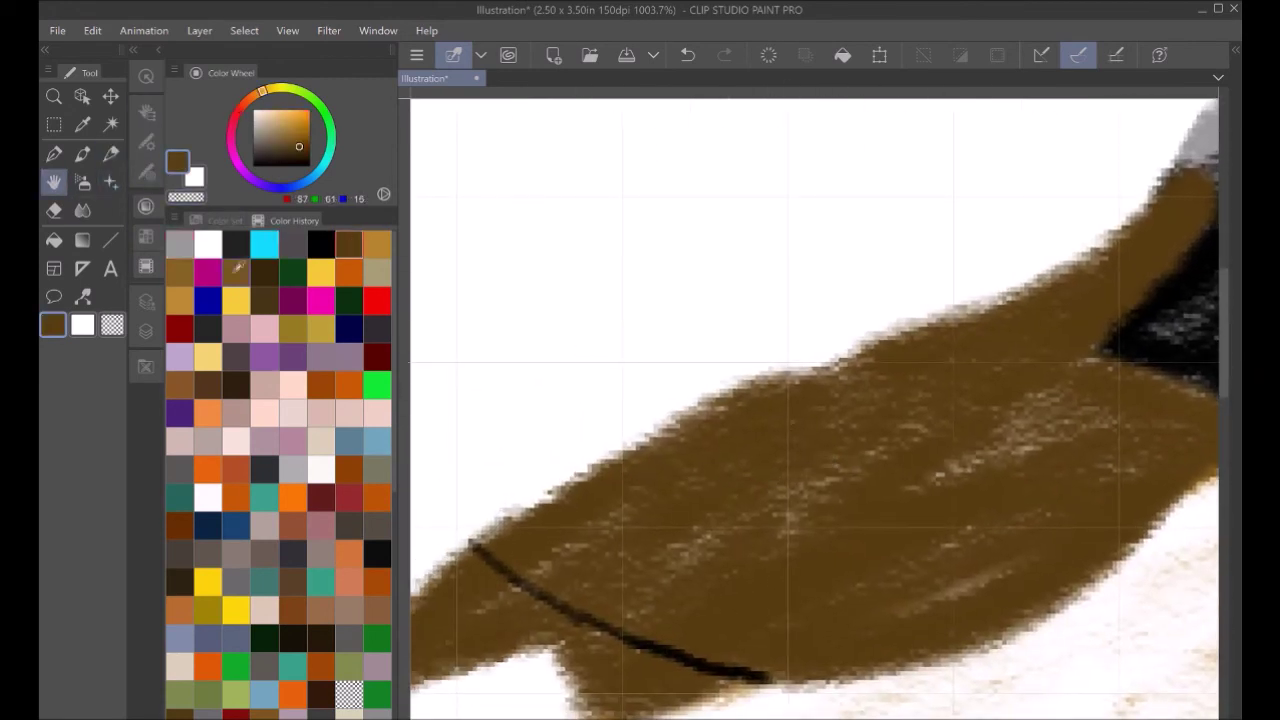
pyautogui.click(111, 154)
pyautogui.moveTo(875, 340)
pyautogui.mouseDown()
pyautogui.moveTo(775, 380)
pyautogui.moveTo(985, 305)
pyautogui.mouseUp()
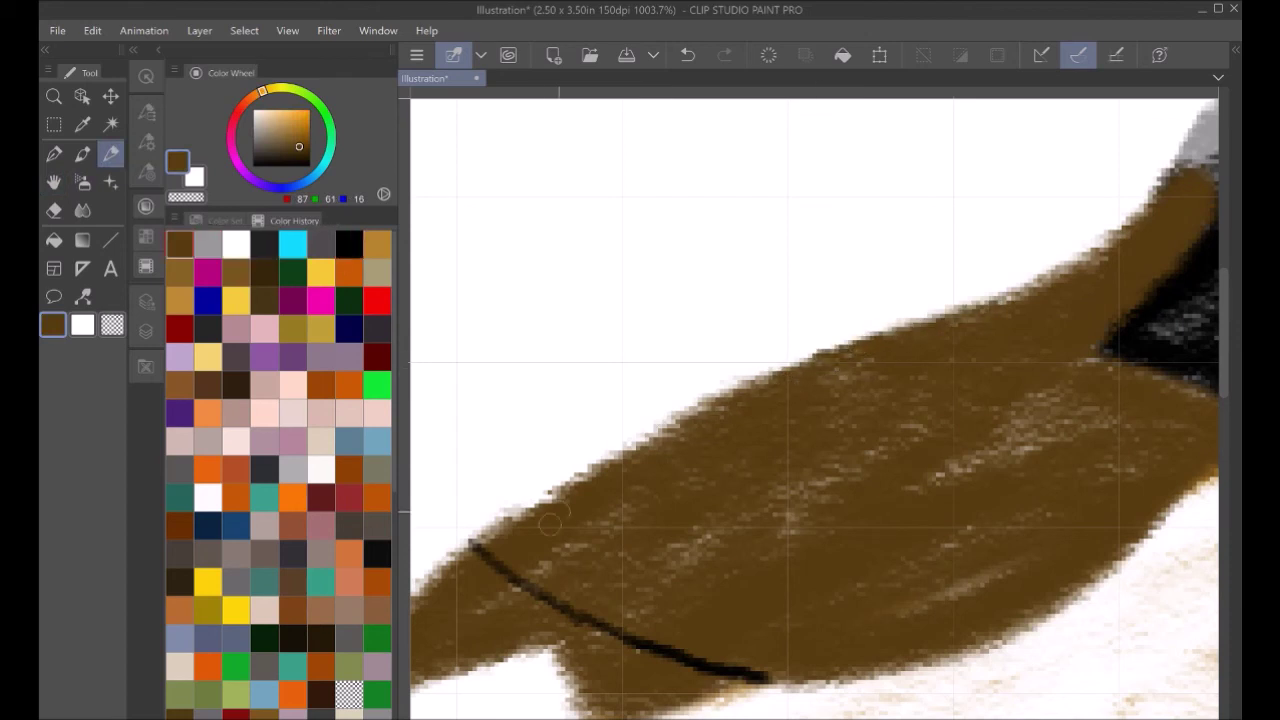
# Step: Touch up the top of the near leg in dark grey (RGB 79, 76, 76) so it meets the belly
pyautogui.press('space')
pyautogui.moveTo(855, 661); pyautogui.dragTo(1040, 363)
pyautogui.moveTo(1136, 496); pyautogui.dragTo(985, 359)
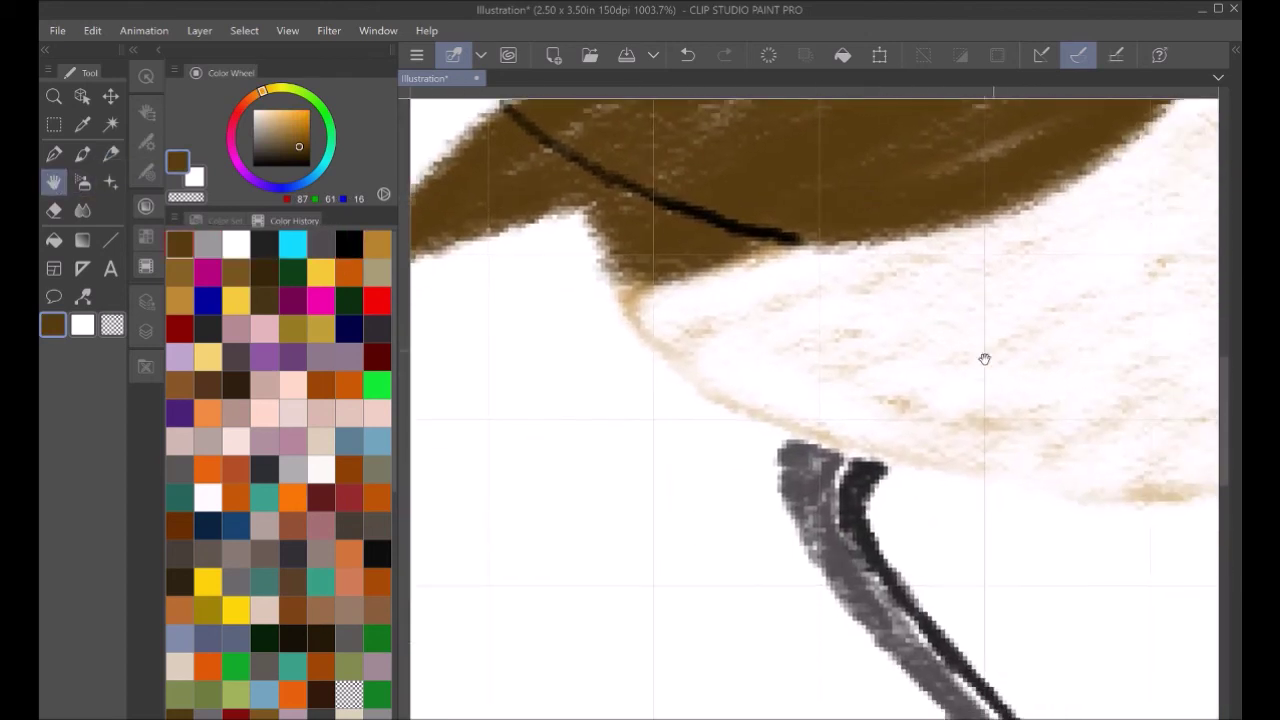
pyautogui.click(338, 250)
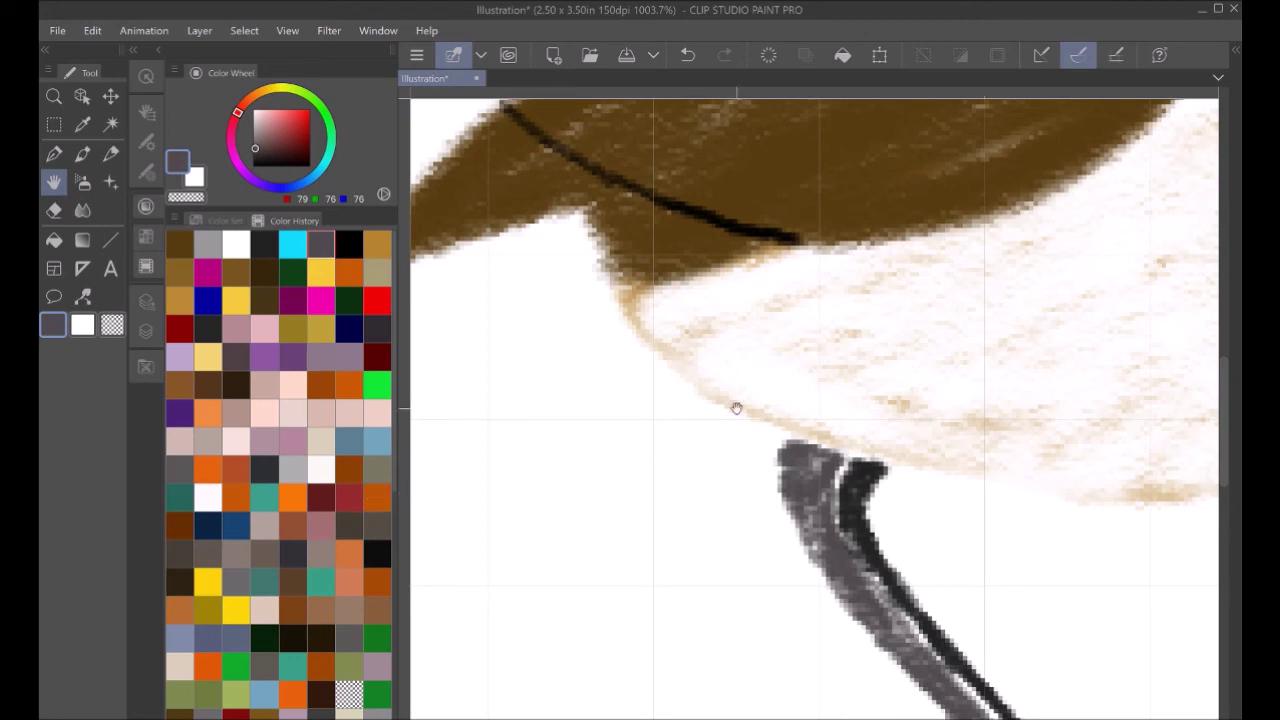
pyautogui.scroll(5, 889, 500)
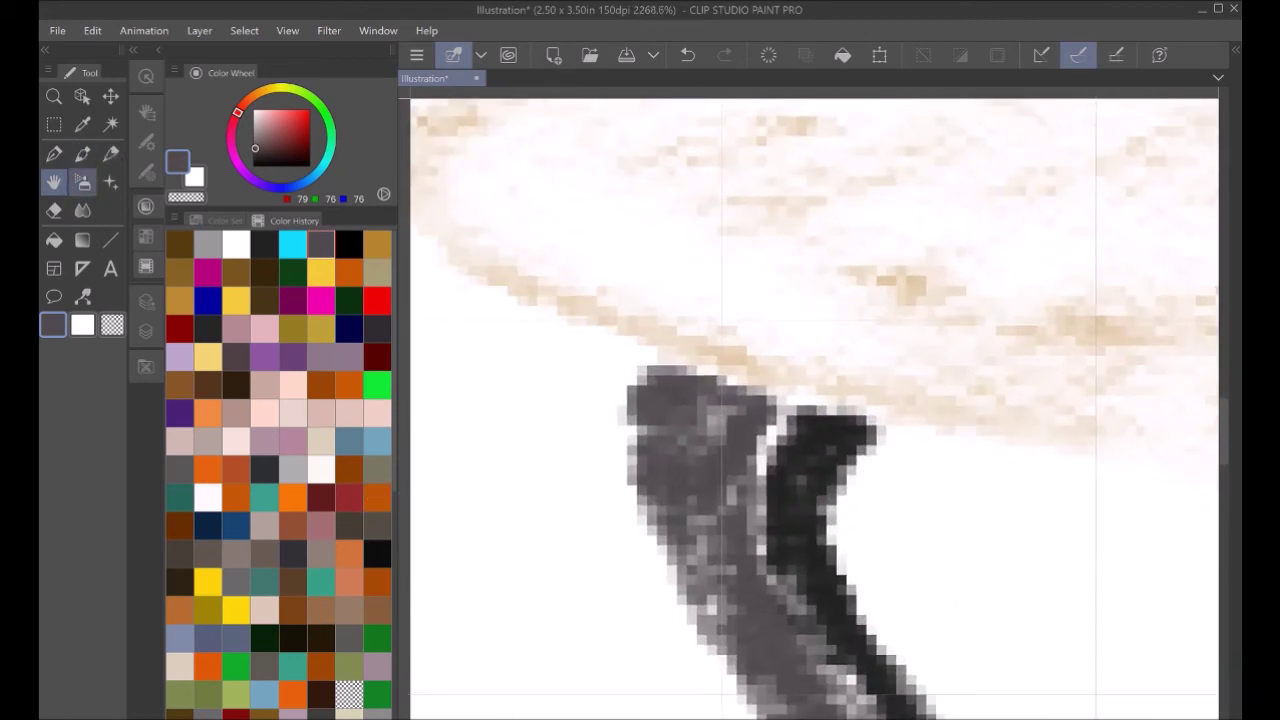
pyautogui.click(111, 154)
pyautogui.moveTo(667, 368)
pyautogui.mouseDown()
pyautogui.moveTo(740, 385)
pyautogui.moveTo(637, 412)
pyautogui.moveTo(637, 432)
pyautogui.mouseUp()
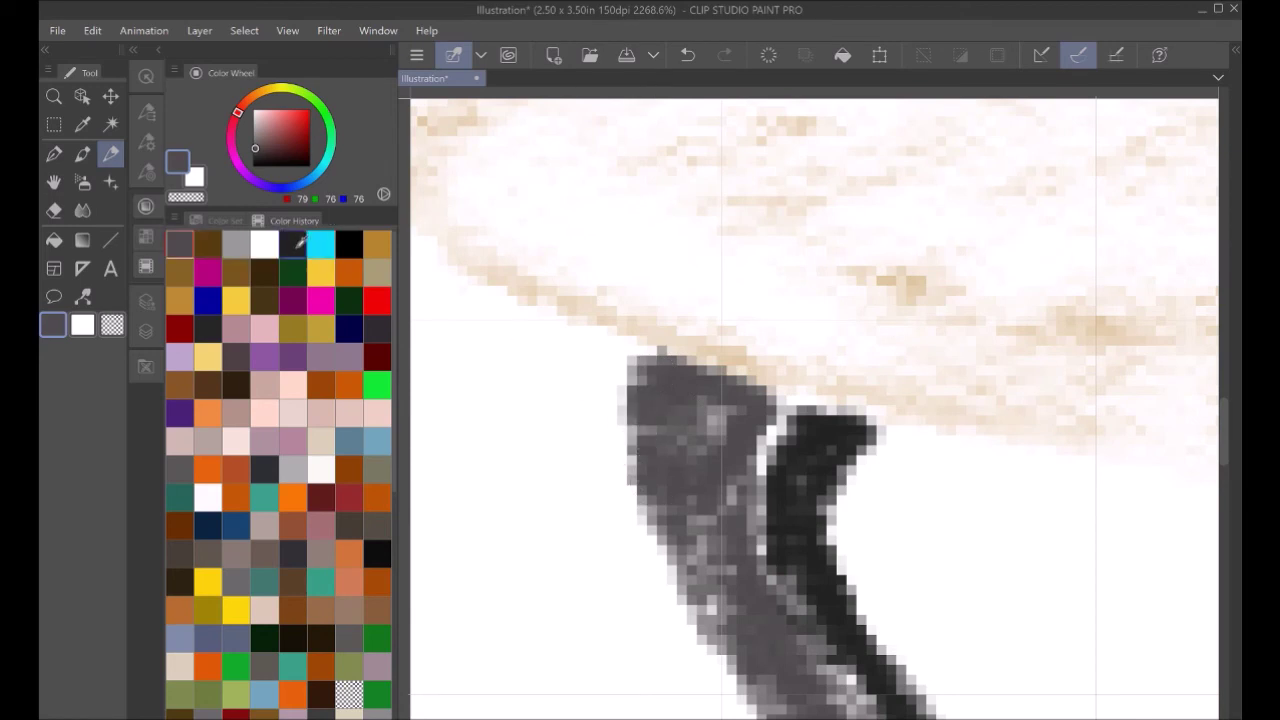
# Step: Fill in the far leg with near-black and shade its inner side in pure black (RGB 0, 0, 0) down to the foot
pyautogui.click(298, 245)
pyautogui.moveTo(812, 417)
pyautogui.mouseDown()
pyautogui.moveTo(835, 414)
pyautogui.moveTo(786, 456)
pyautogui.moveTo(850, 415)
pyautogui.moveTo(762, 528)
pyautogui.moveTo(832, 662)
pyautogui.mouseUp()
pyautogui.click(349, 245)
pyautogui.press('space')
pyautogui.moveTo(960, 560); pyautogui.dragTo(712, 199)
pyautogui.moveTo(566, 262)
pyautogui.mouseDown()
pyautogui.moveTo(750, 486)
pyautogui.moveTo(645, 365)
pyautogui.moveTo(930, 670)
pyautogui.moveTo(983, 702)
pyautogui.moveTo(662, 385)
pyautogui.mouseUp()
pyautogui.moveTo(960, 704); pyautogui.dragTo(1088, 712)
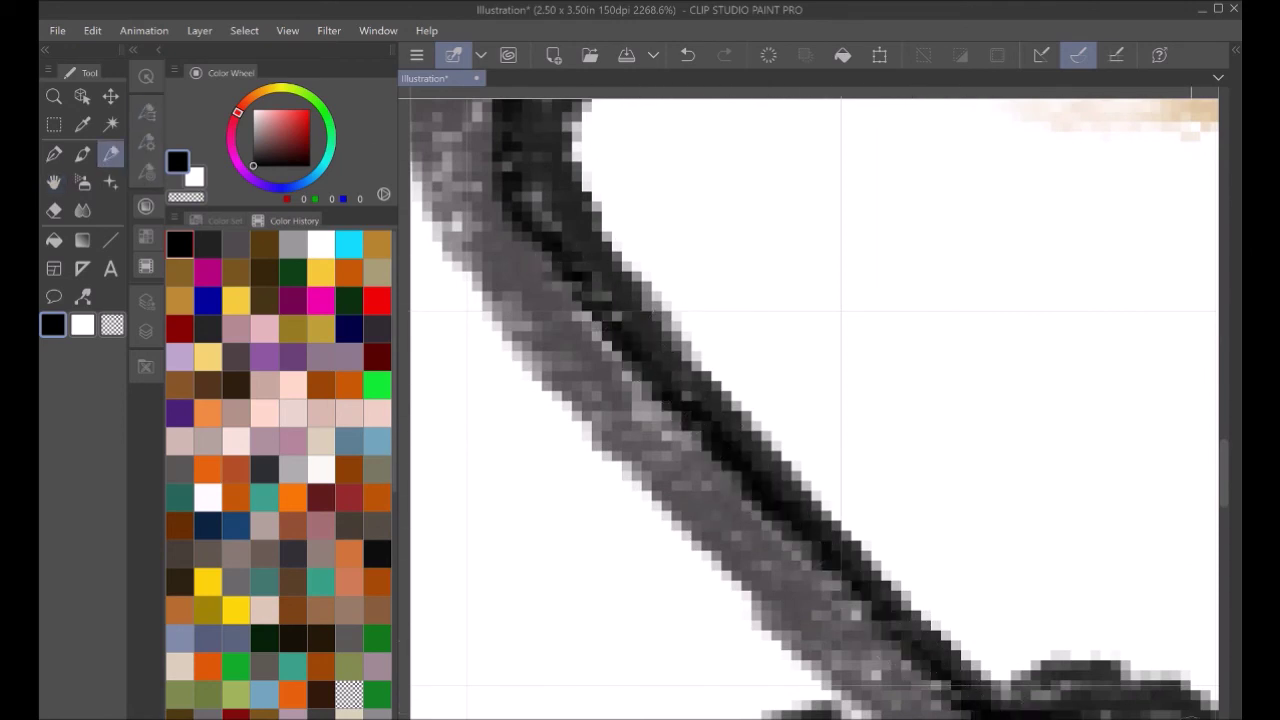
# Step: Paint a black stroke between the two rear toes to join the far foot's rear toe to the leg
pyautogui.click(55, 182)
pyautogui.moveTo(1108, 473); pyautogui.dragTo(902, 196)
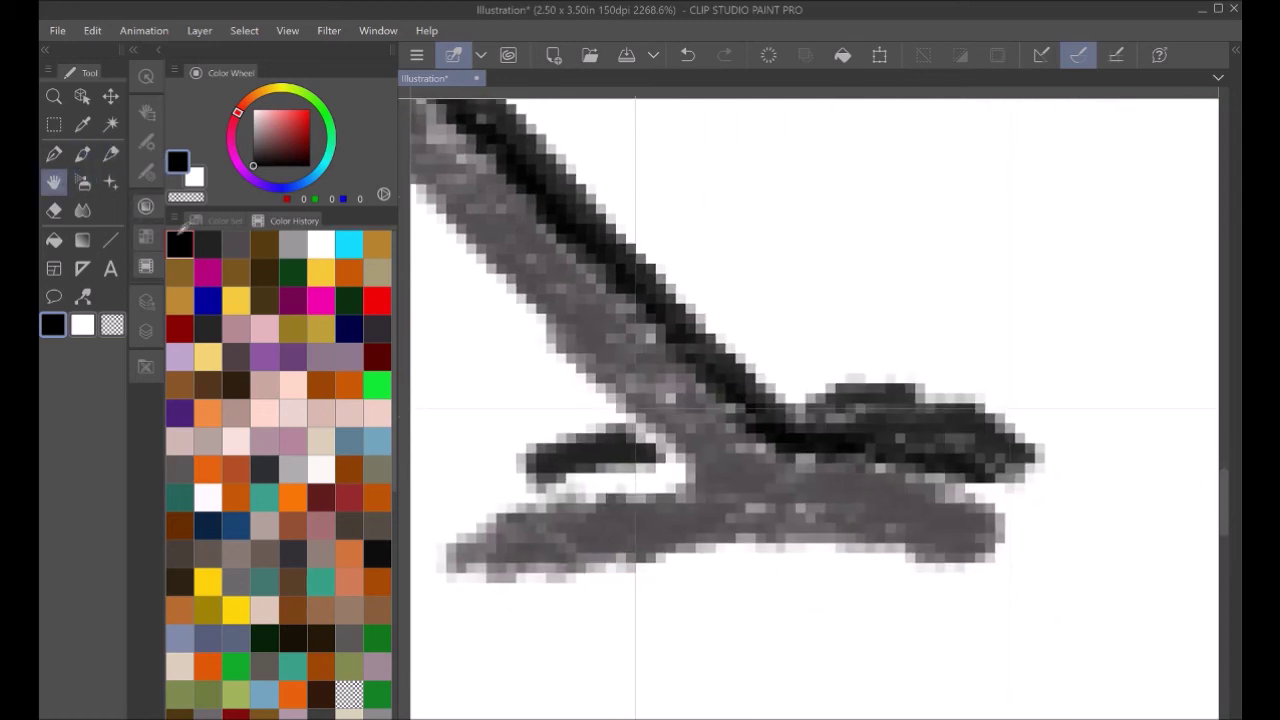
pyautogui.click(111, 154)
pyautogui.moveTo(696, 472)
pyautogui.mouseDown()
pyautogui.moveTo(561, 500)
pyautogui.moveTo(612, 504)
pyautogui.moveTo(691, 472)
pyautogui.mouseUp()
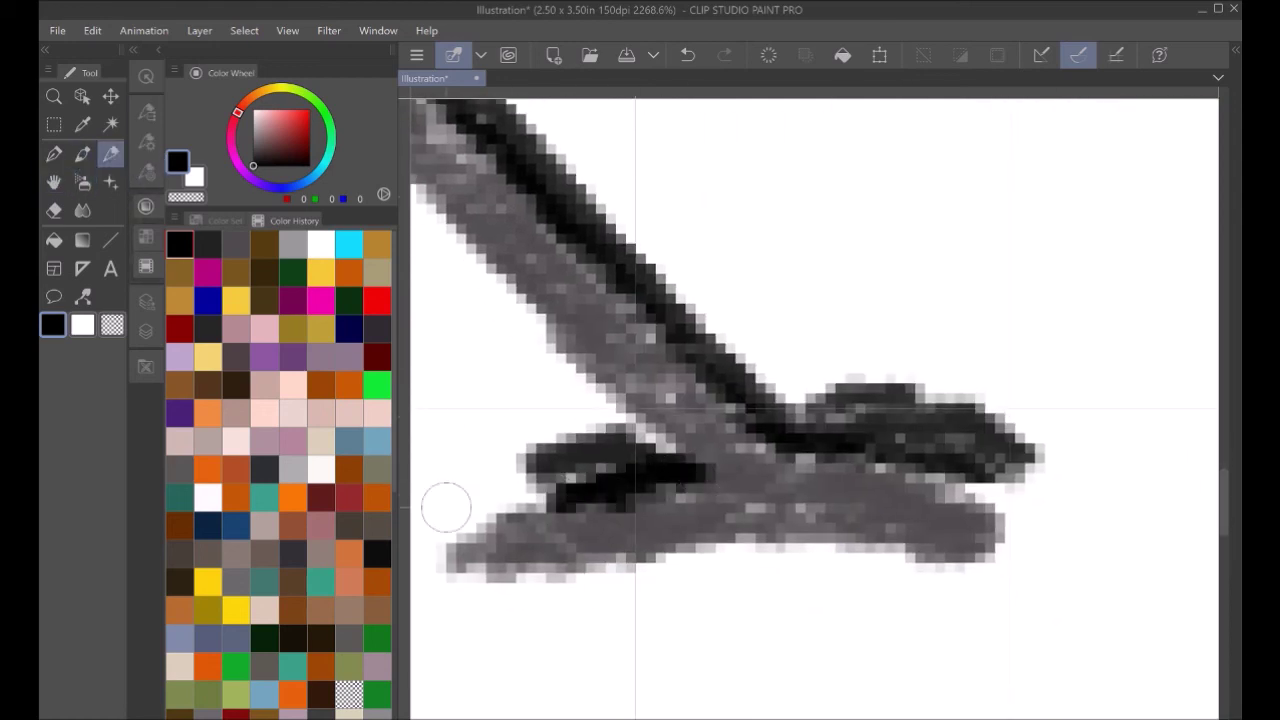
pyautogui.press('e')
pyautogui.scroll(-5, 446, 507)
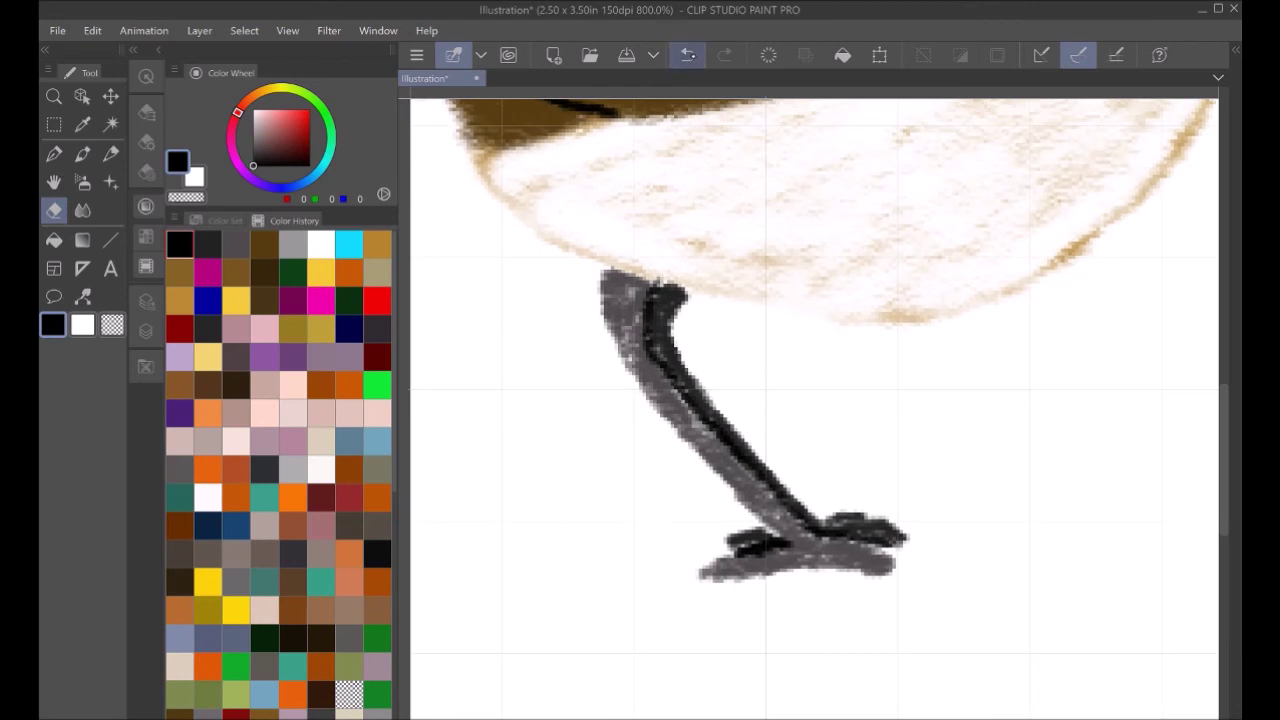
# Step: Extend and fill in the far foot's rear toe with dark pencil strokes
pyautogui.click(54, 181)
pyautogui.scroll(5, 800, 585)
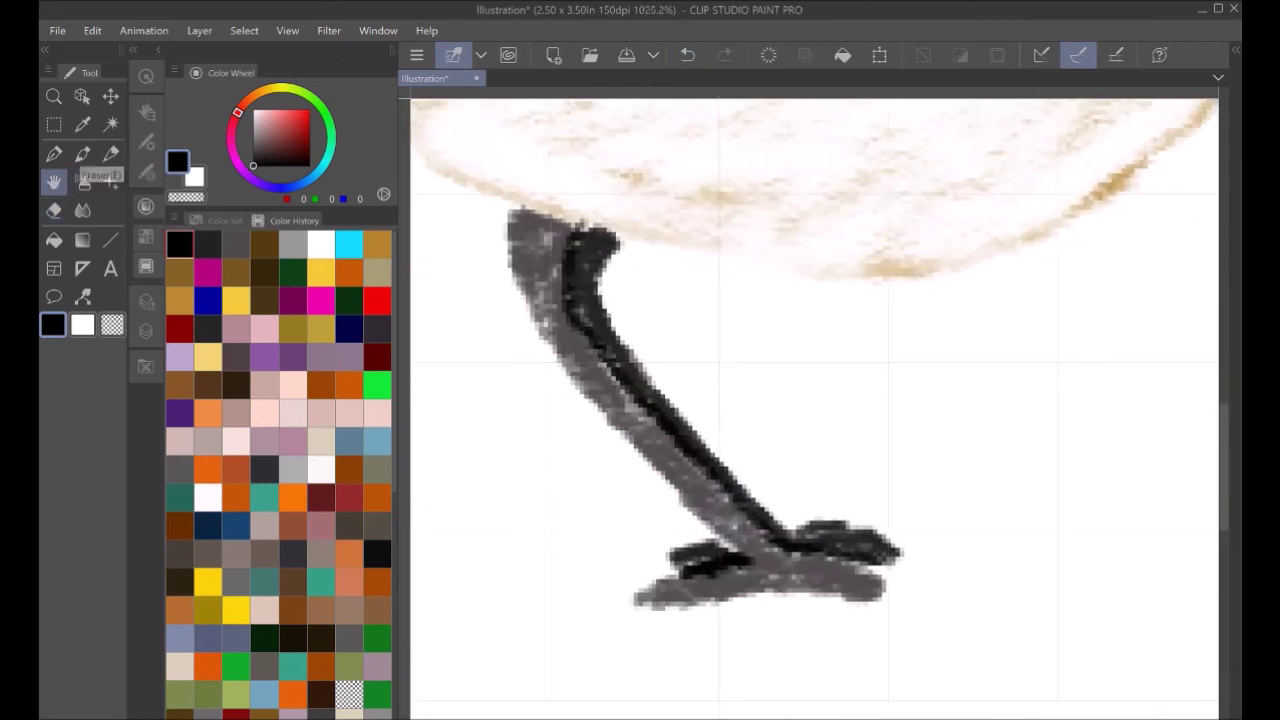
pyautogui.click(210, 242)
pyautogui.press('b')
pyautogui.moveTo(645, 466)
pyautogui.mouseDown()
pyautogui.moveTo(612, 498)
pyautogui.moveTo(735, 450)
pyautogui.moveTo(750, 462)
pyautogui.moveTo(725, 471)
pyautogui.moveTo(760, 460)
pyautogui.mouseUp()
pyautogui.click(209, 244)
pyautogui.click(55, 210)
pyautogui.scroll(-6, 850, 455)
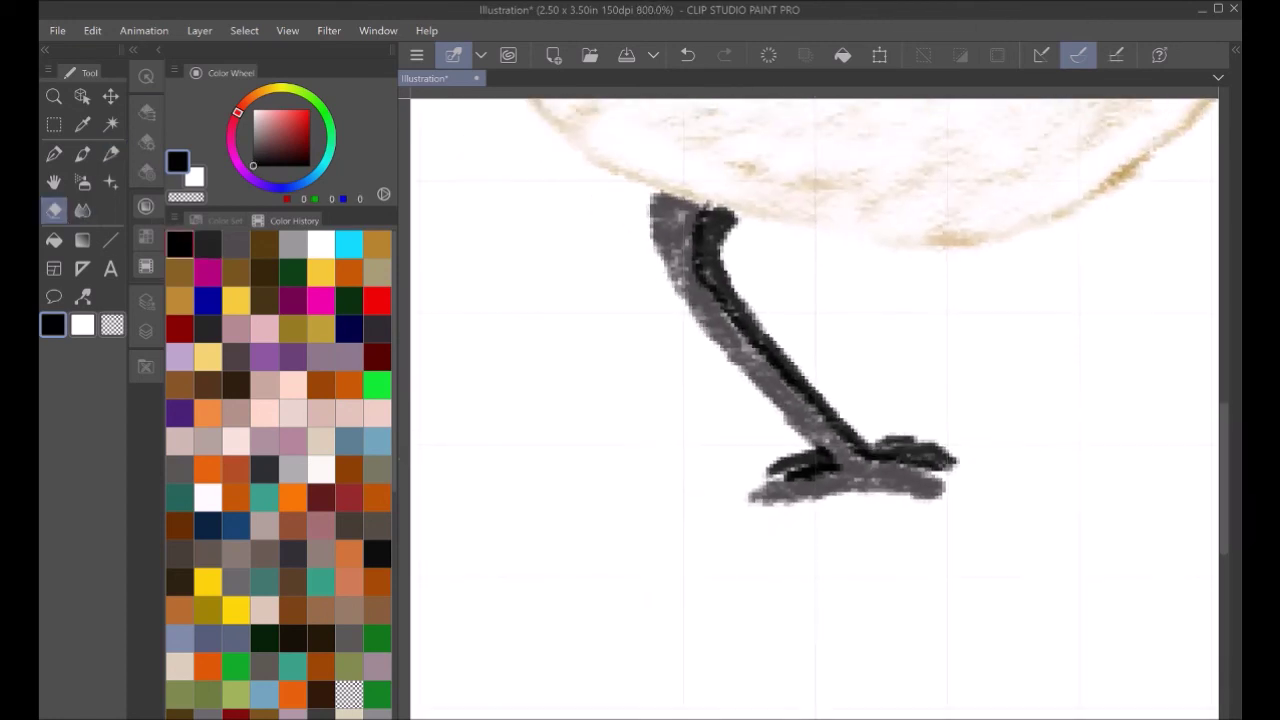
pyautogui.scroll(-2, 800, 470)
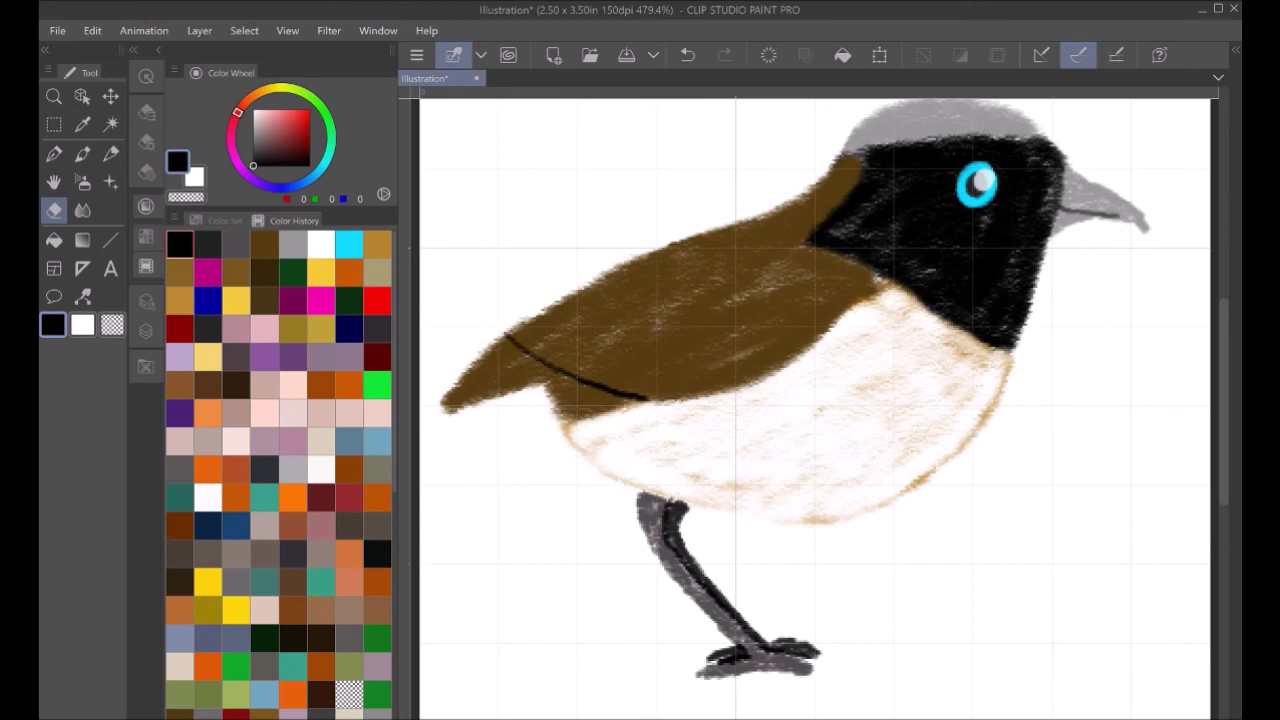
# Step: Touch up the wing's front corner beside the black head with the wing's brown (RGB 87, 61, 16)
pyautogui.scroll(5, 888, 293)
pyautogui.keyDown('alt'); pyautogui.click(785, 240); pyautogui.keyUp('alt')
pyautogui.press('b')
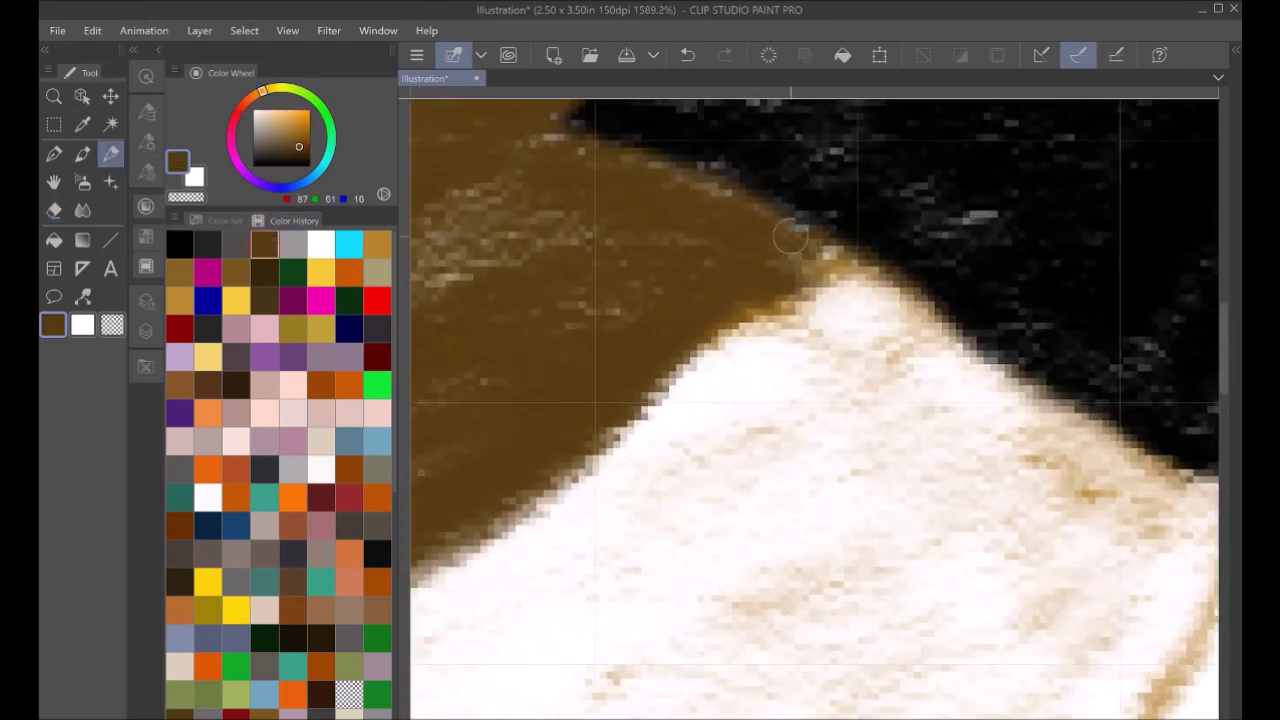
pyautogui.moveTo(790, 237); pyautogui.dragTo(783, 260)
pyautogui.click(54, 210)
pyautogui.click(54, 182)
pyautogui.scroll(-5, 927, 386)
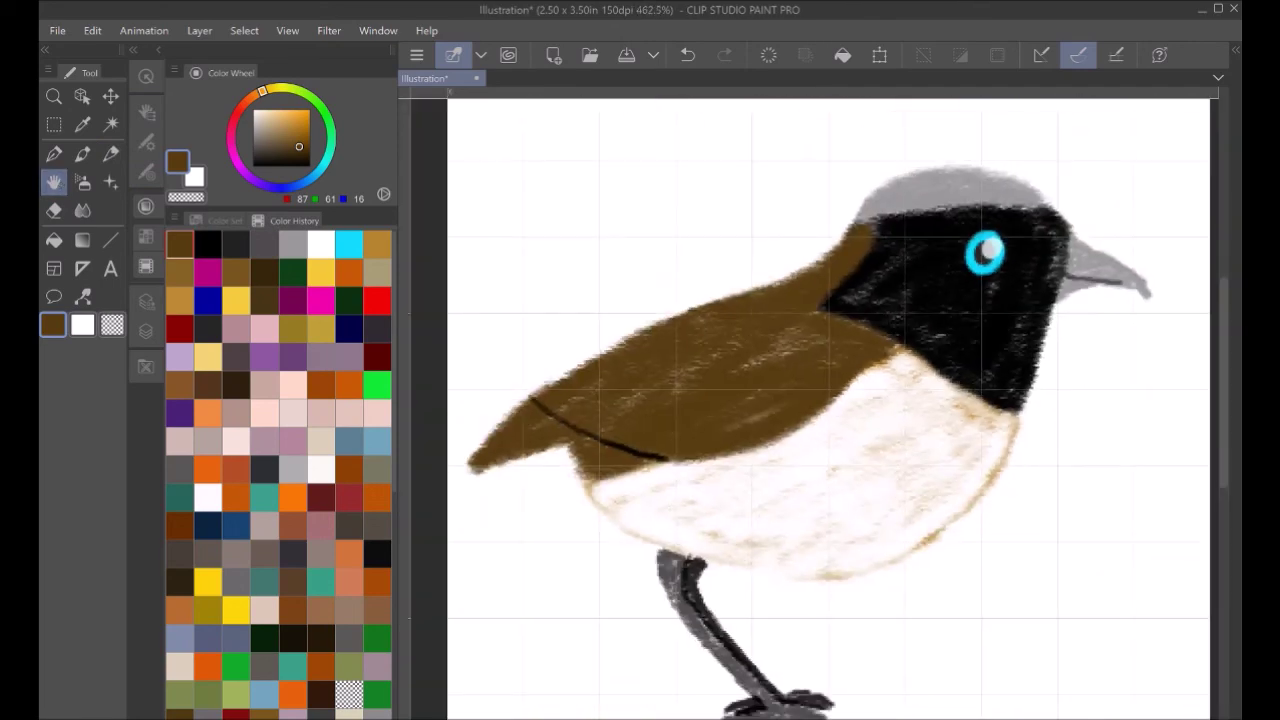
pyautogui.scroll(-1, 810, 400)
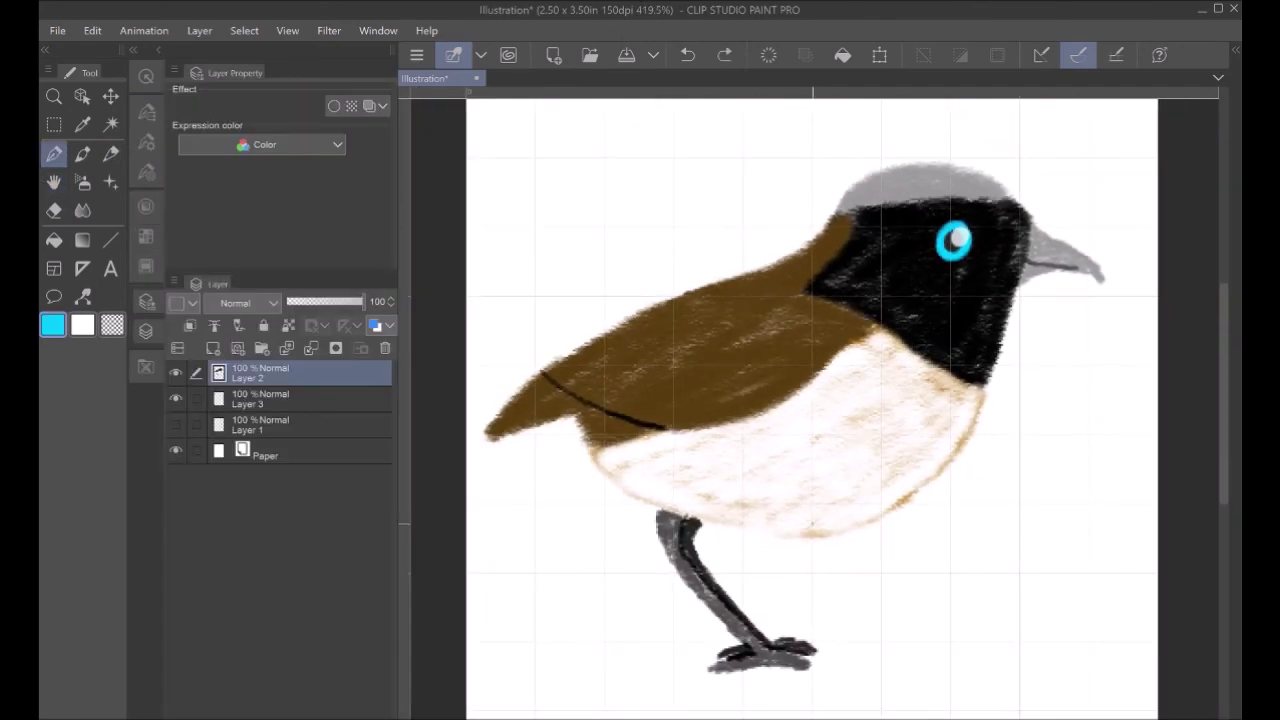